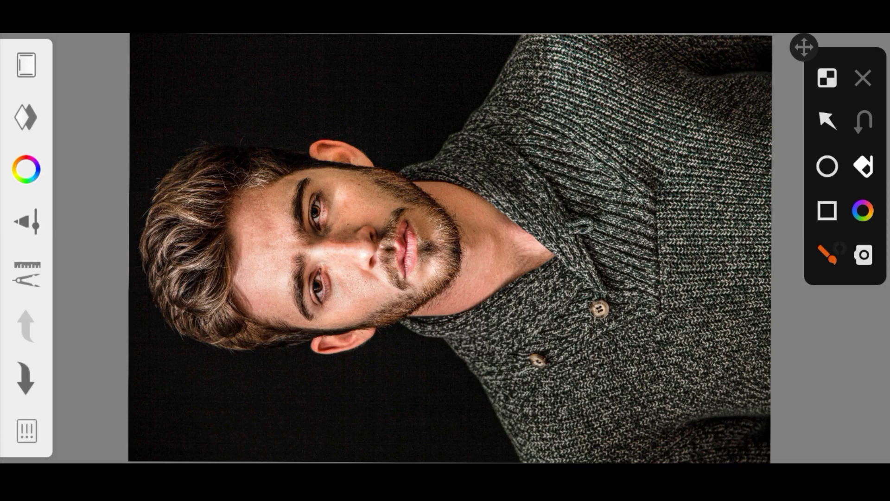
- Bring up the brush Library panel over the portrait, with the basic pencil current
left_click(827, 120)
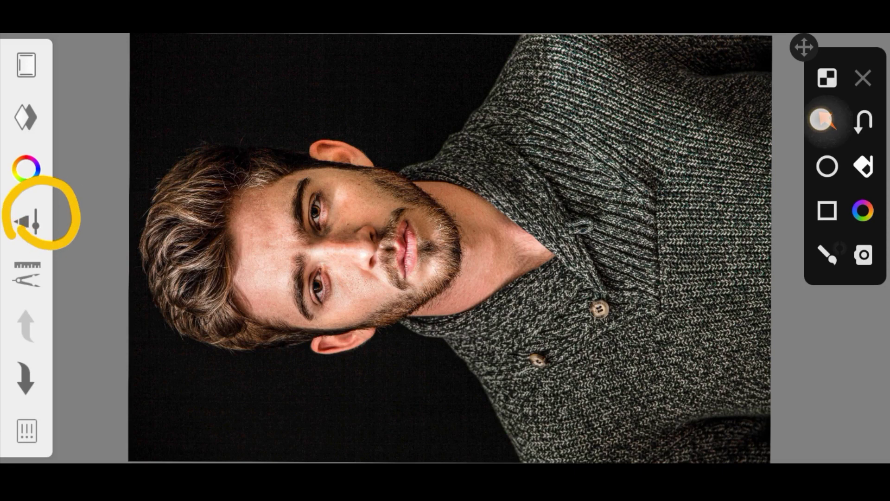
left_click_drag(183, 277, 32, 216)
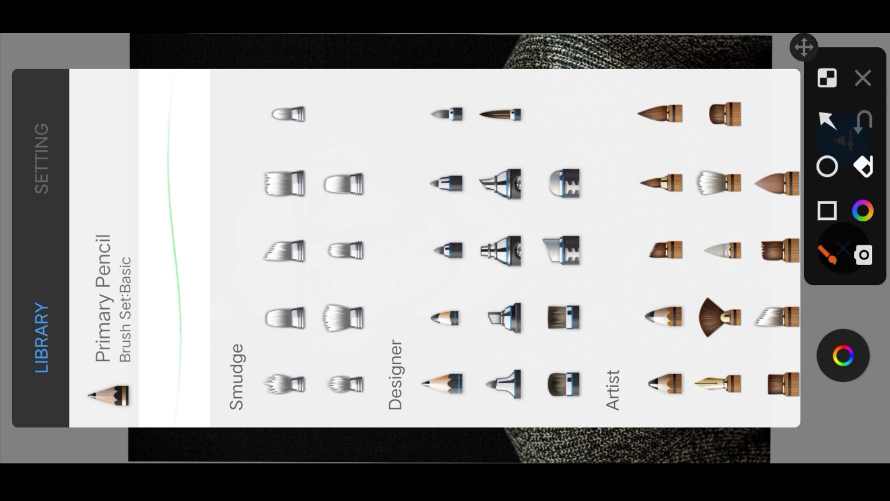
- Choose the Smudge Round Bristle Brush from the Smudge group in the Library
mouse_move(334, 343)
left_mouse_down()
mouse_move(325, 285)
mouse_move(343, 345)
left_mouse_up()
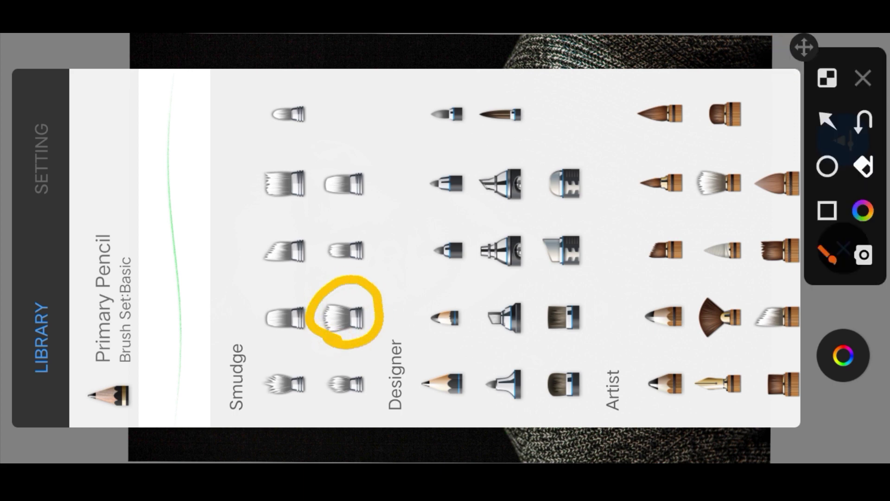
left_click(827, 120)
left_click_drag(542, 406, 357, 311)
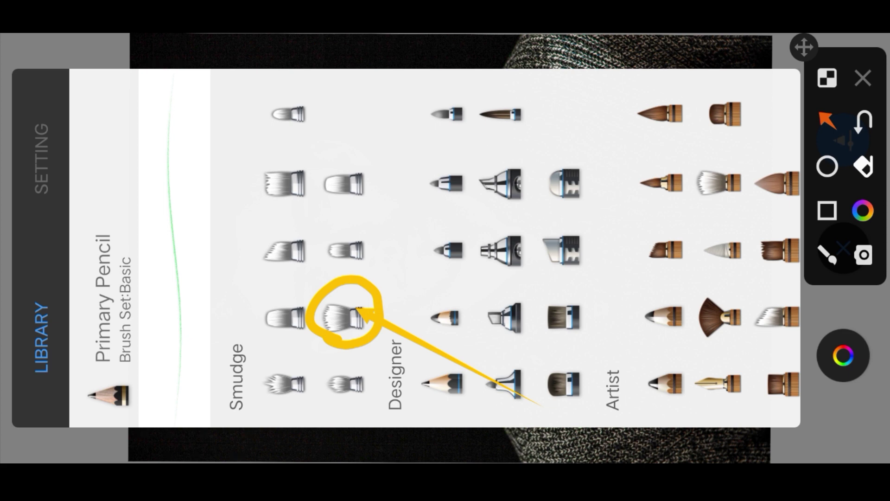
left_click(828, 254)
left_click_drag(530, 324, 459, 137)
left_click_drag(530, 324, 451, 113)
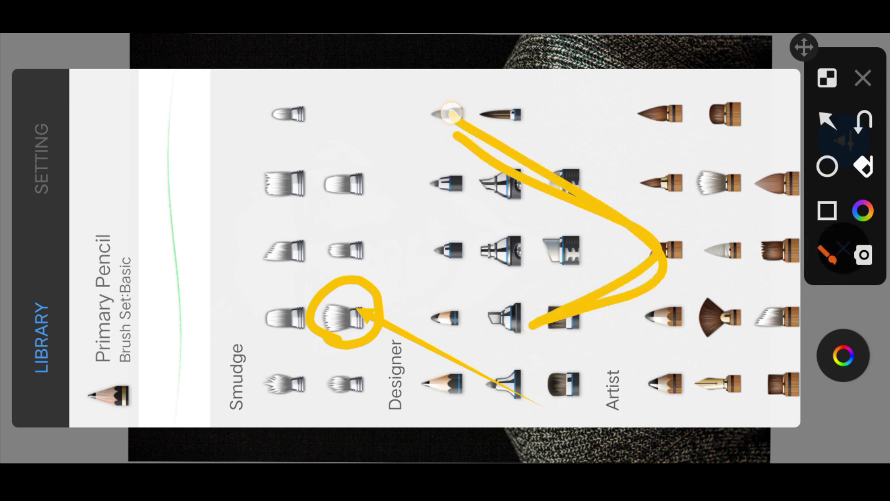
left_click(862, 78)
left_click(341, 317)
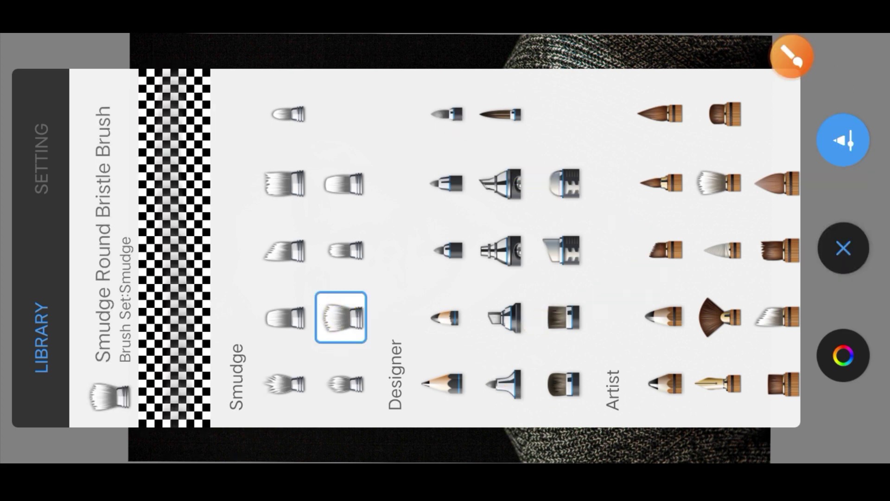
- Show the smudge brush's settings: size 74.6, flow 3%, strength 6%
left_click(792, 56)
left_click_drag(77, 164, 50, 207)
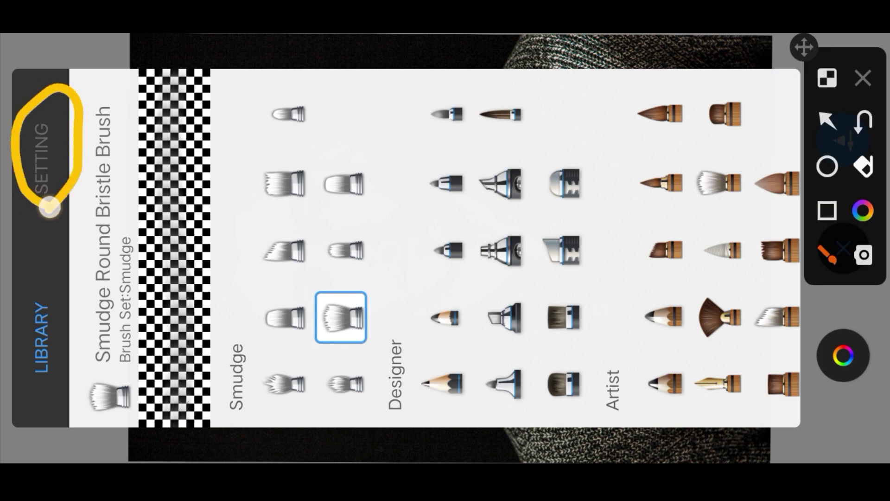
left_click(825, 114)
left_click_drag(232, 258, 50, 147)
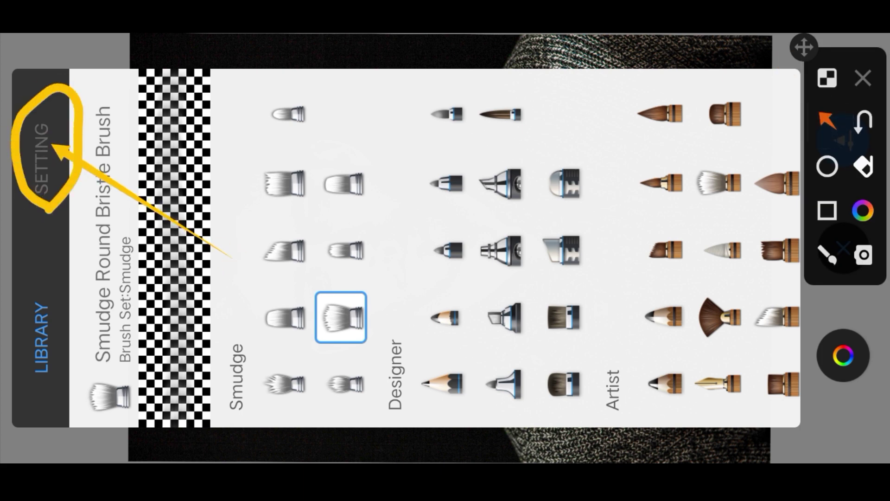
left_click(825, 254)
left_click_drag(333, 340, 208, 98)
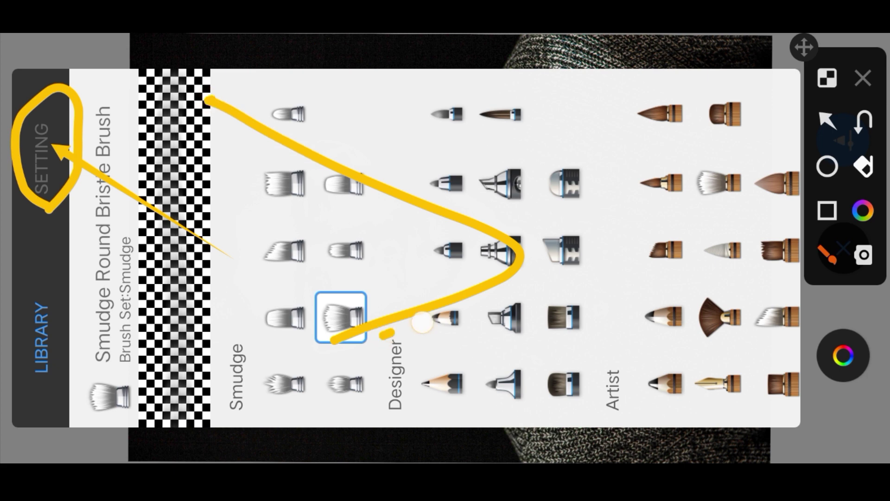
left_click_drag(381, 336, 241, 78)
left_click(43, 143)
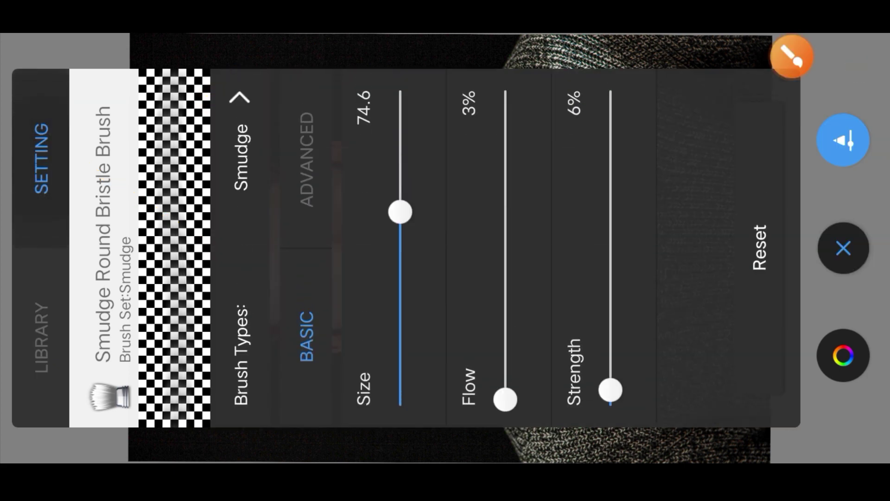
- Raise the smudge brush Size slider to 91.1 and close the brush settings
left_click(792, 56)
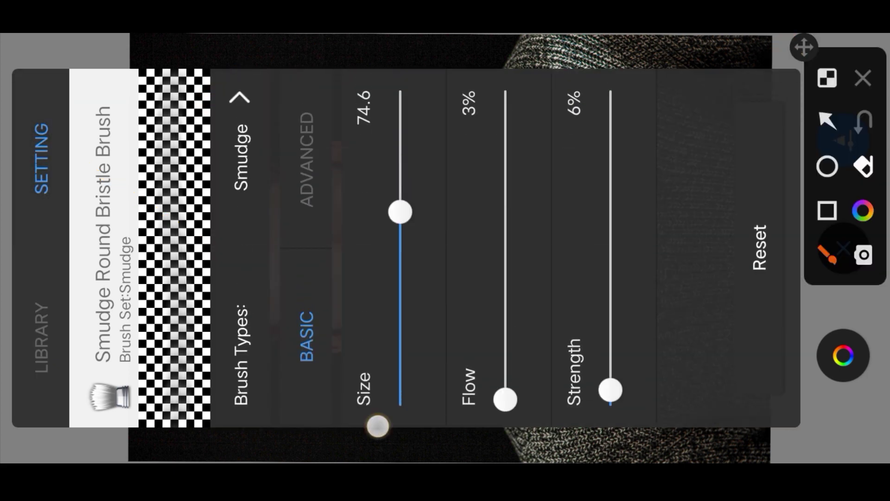
mouse_move(377, 425)
left_mouse_down()
mouse_move(633, 123)
mouse_move(322, 66)
mouse_move(354, 378)
mouse_move(377, 424)
left_mouse_up()
mouse_move(219, 218)
left_mouse_down()
mouse_move(283, 203)
mouse_move(205, 184)
left_mouse_up()
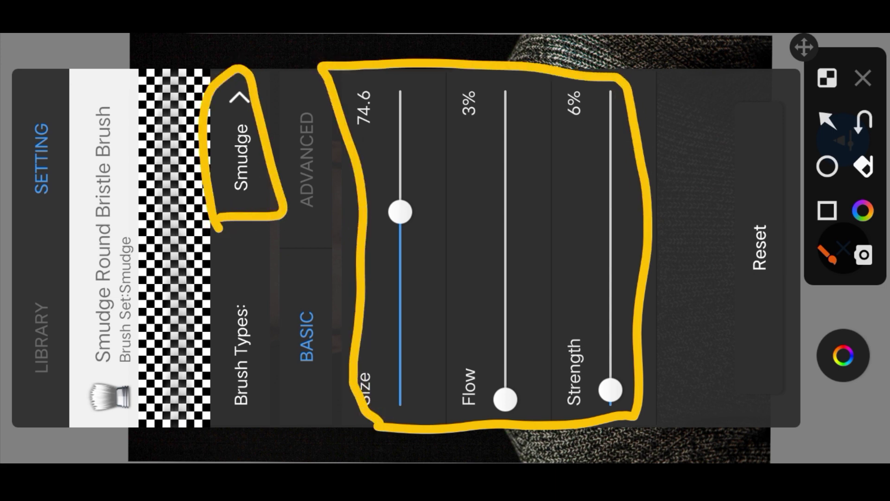
left_click_drag(597, 199, 686, 368)
left_click_drag(558, 171, 770, 338)
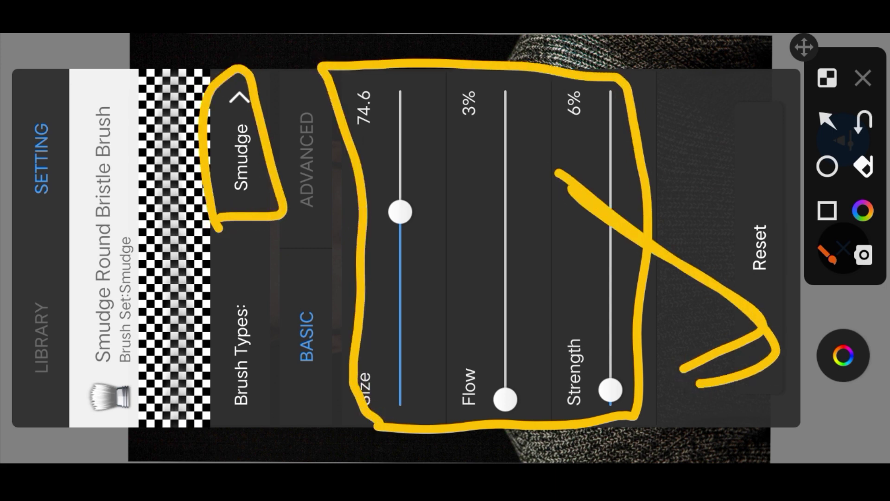
left_click(862, 77)
left_click_drag(405, 227, 436, 187)
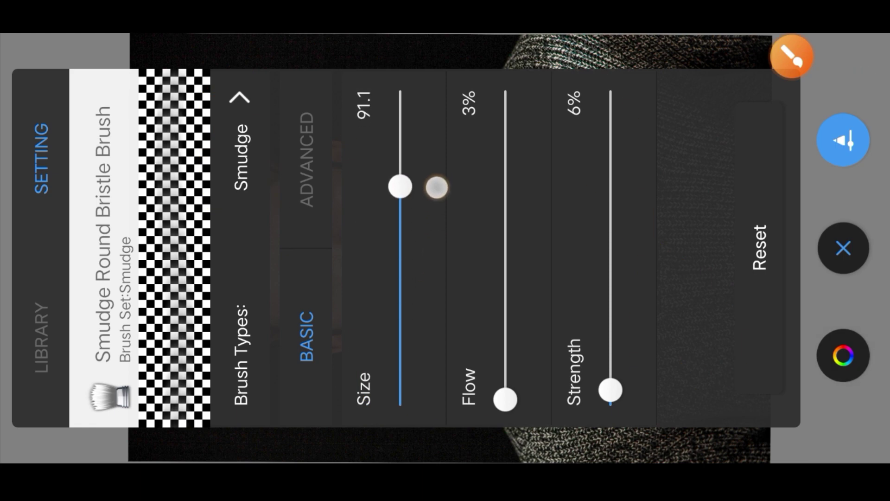
left_click(844, 248)
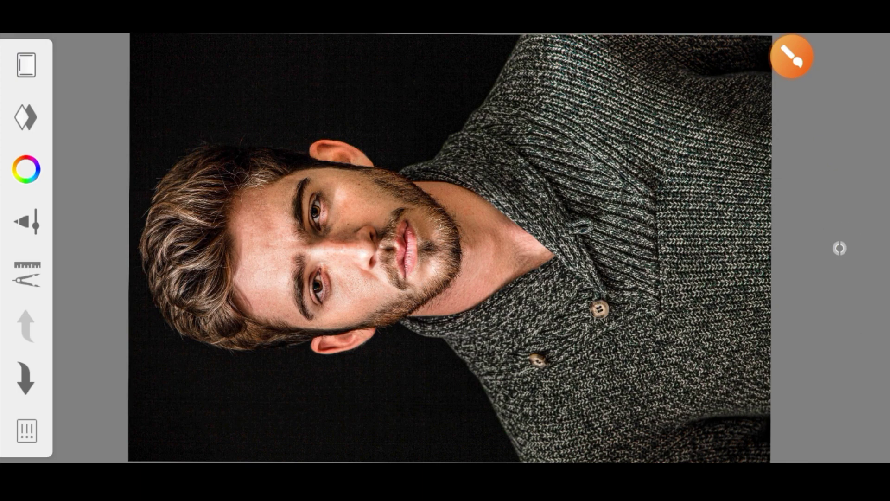
- Zoom into the face and smudge the skin below the eye, along the beard edge and around the eye
scroll(360, 367, "up", 5)
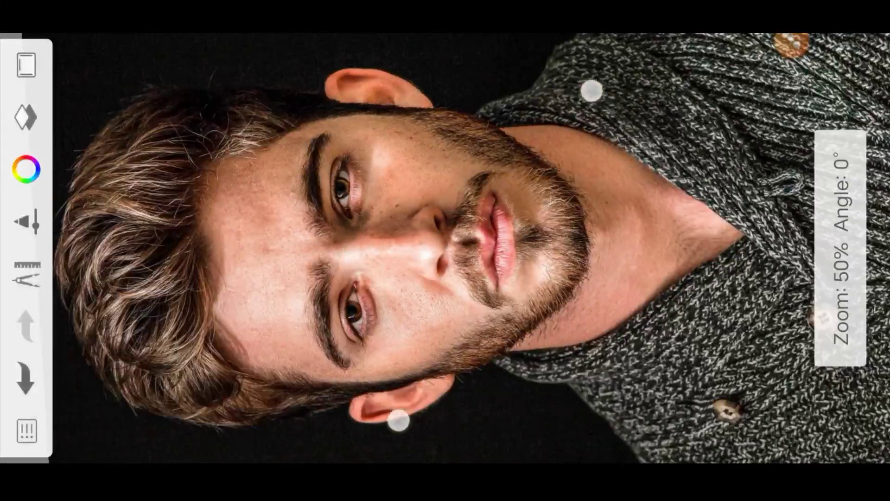
scroll(369, 425, "up", 1)
scroll(375, 415, "up", 1)
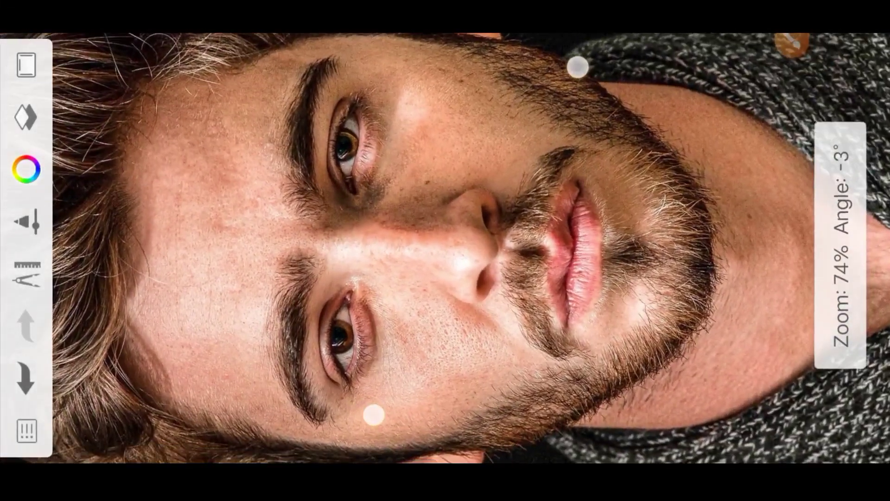
scroll(372, 413, "up", 1)
scroll(381, 413, "up", 2)
scroll(384, 429, "up", 1)
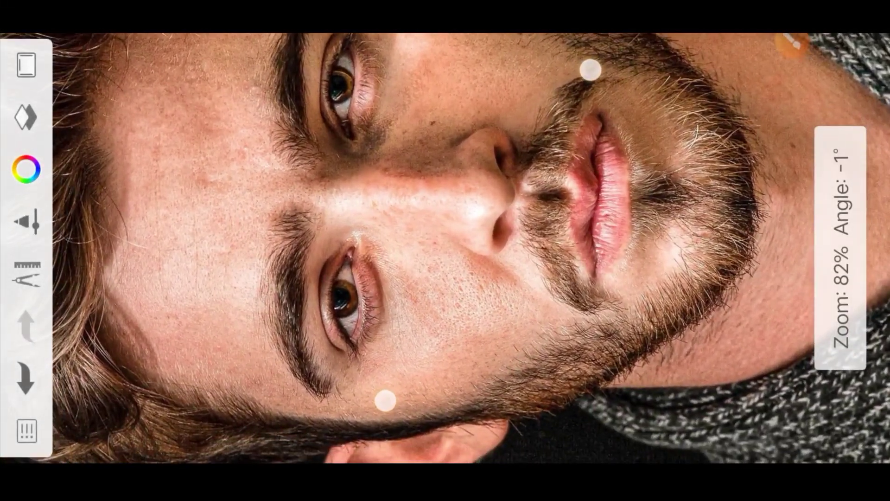
scroll(383, 399, "up", 1)
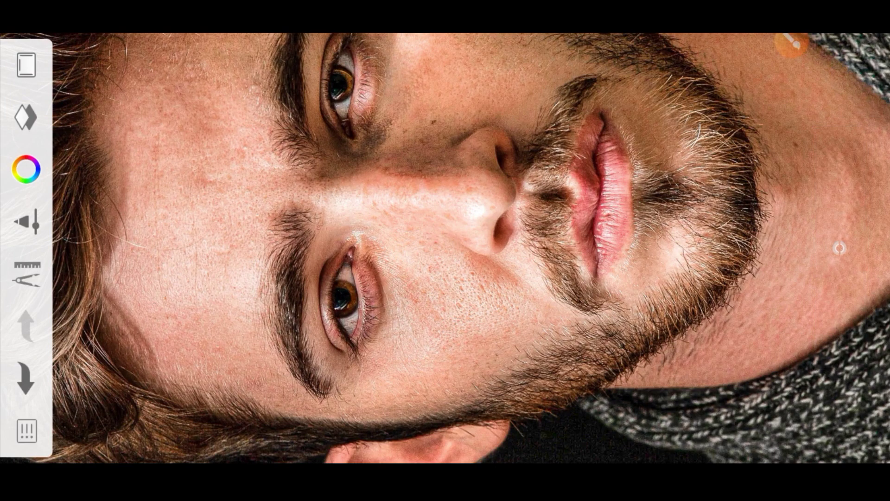
scroll(406, 420, "up", 2)
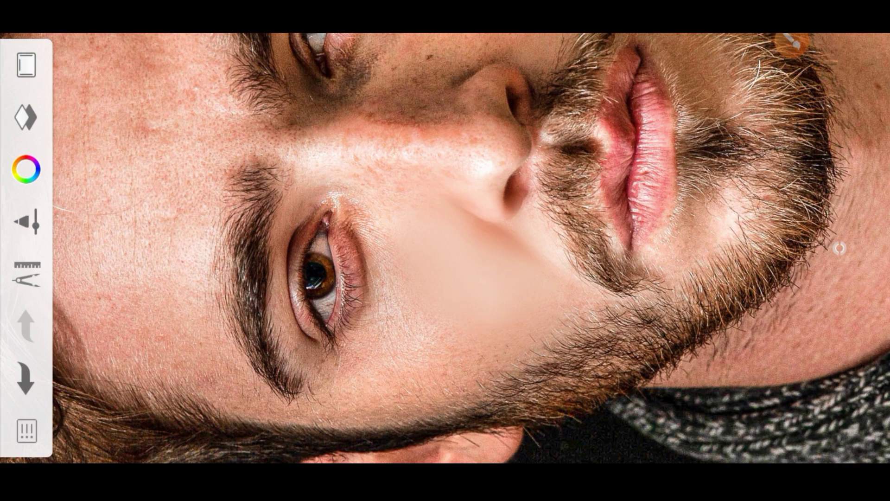
scroll(379, 421, "up", 3)
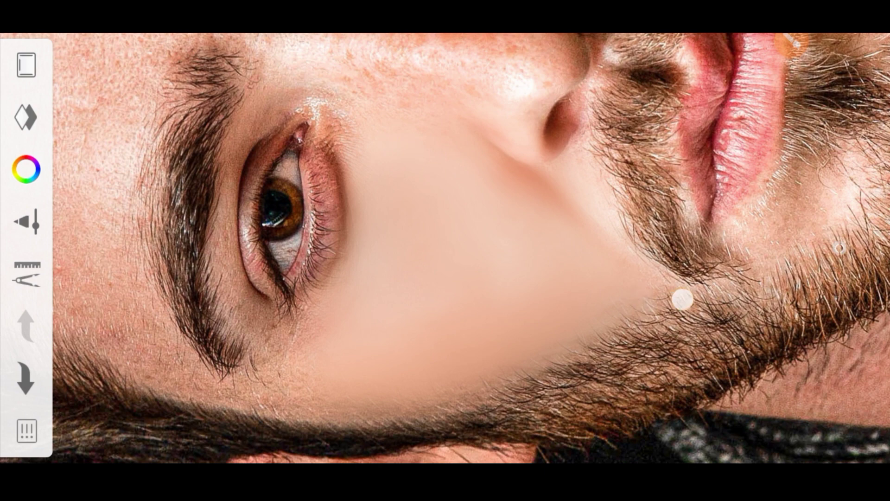
left_click_drag(364, 420, 290, 349)
mouse_move(428, 216)
left_mouse_down()
mouse_move(344, 199)
mouse_move(264, 350)
mouse_move(256, 342)
left_mouse_up()
- Rotate and zoom the view around the eyes and lips, then zoom out to the whole face
scroll(459, 278, "down", 2)
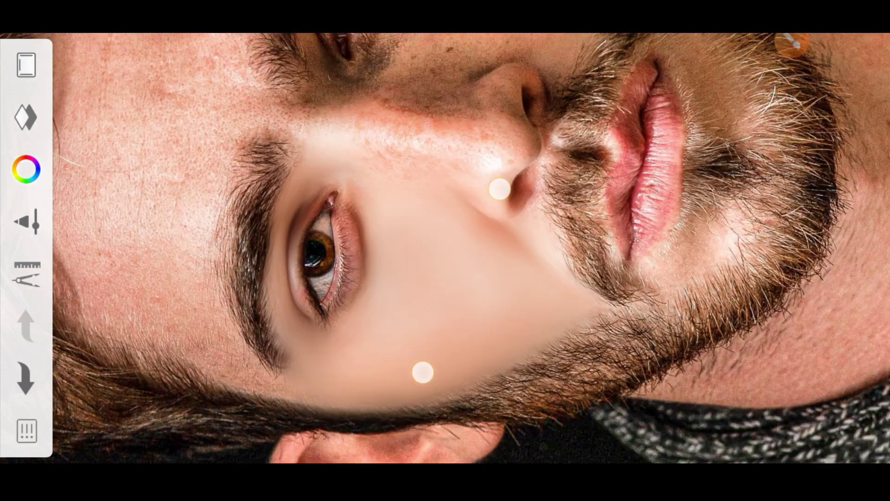
scroll(487, 246, "up", 3)
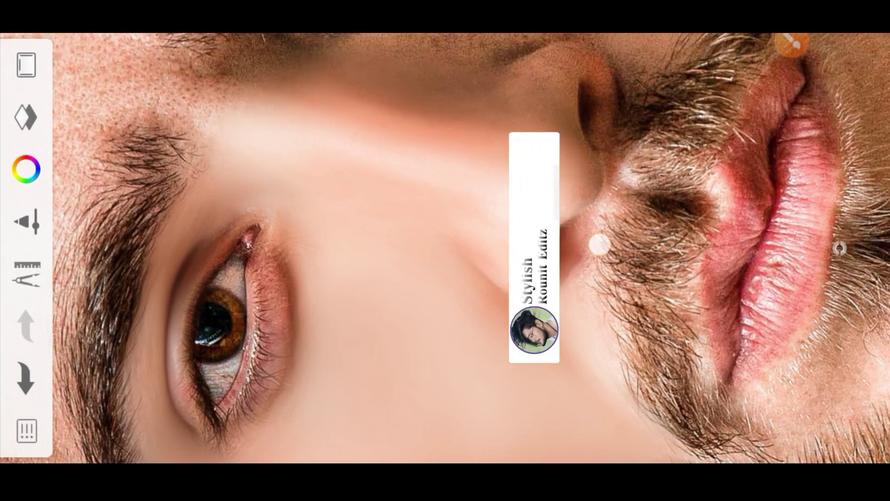
scroll(457, 397, "up", 3)
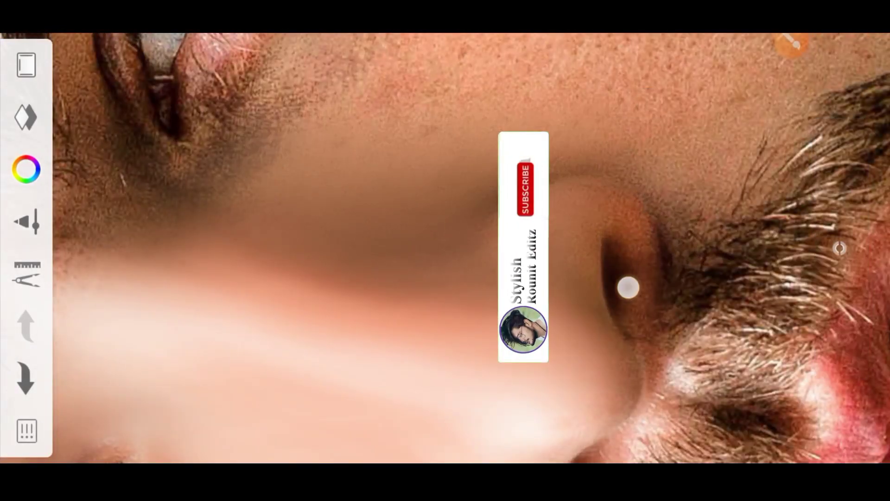
scroll(487, 215, "down", 3)
scroll(487, 215, "up", 3)
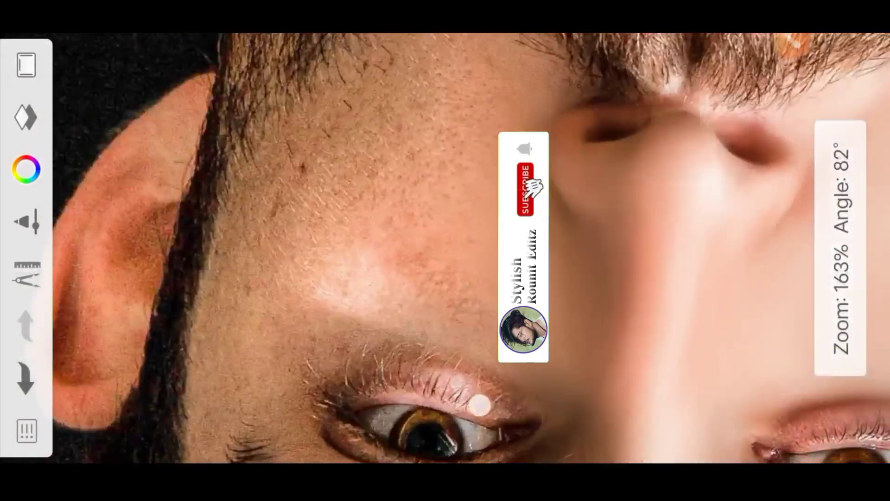
scroll(487, 215, "up", 3)
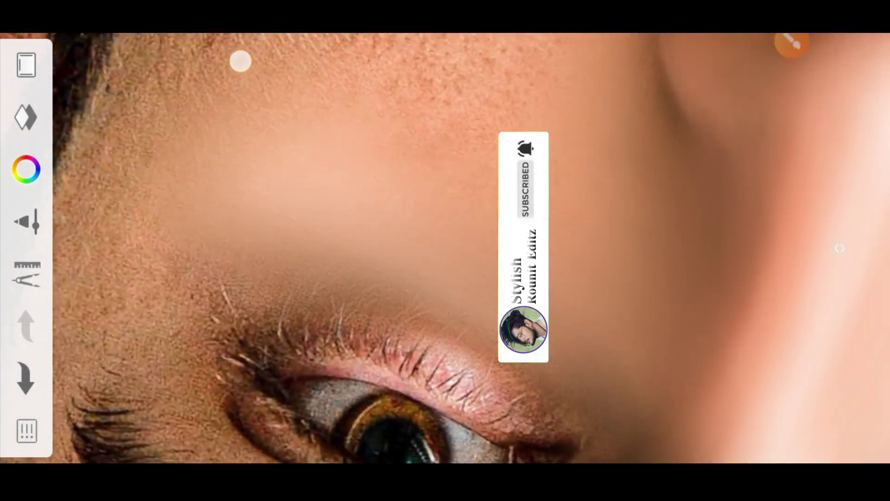
scroll(561, 265, "up", 2)
left_click_drag(667, 161, 597, 191)
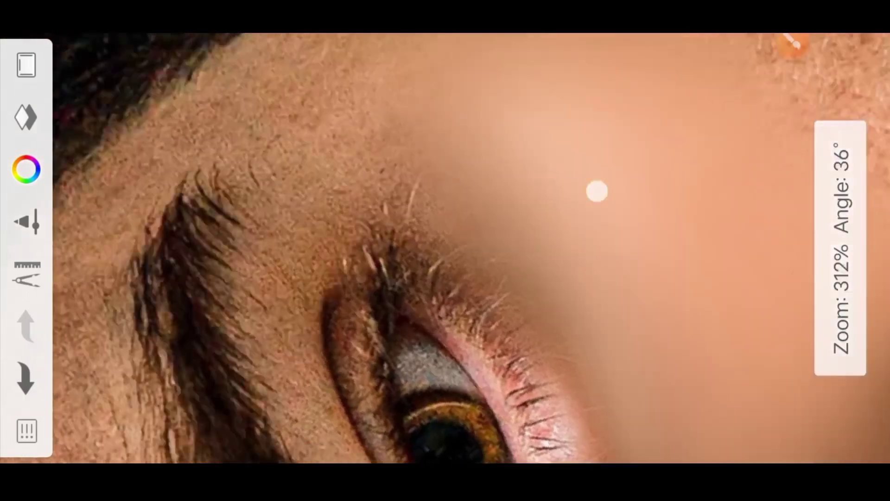
mouse_move(590, 121)
left_mouse_down()
mouse_move(480, 95)
mouse_move(559, 242)
left_mouse_up()
mouse_move(482, 397)
left_mouse_down()
mouse_move(534, 371)
mouse_move(468, 171)
mouse_move(570, 135)
mouse_move(361, 242)
mouse_move(465, 391)
mouse_move(498, 260)
left_mouse_up()
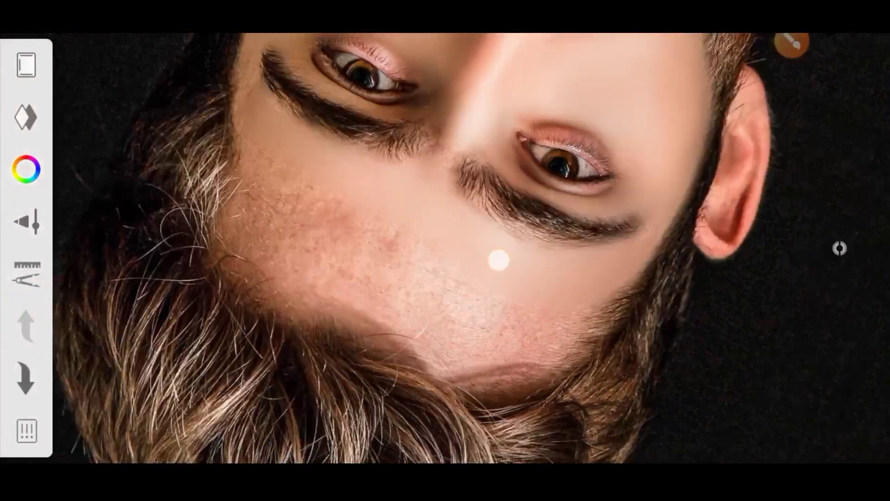
mouse_move(268, 147)
left_mouse_down()
mouse_move(459, 348)
mouse_move(409, 413)
mouse_move(383, 379)
mouse_move(483, 391)
mouse_move(757, 177)
mouse_move(412, 418)
mouse_move(839, 248)
mouse_move(531, 370)
mouse_move(409, 392)
mouse_move(515, 213)
mouse_move(522, 344)
mouse_move(433, 340)
mouse_move(450, 165)
mouse_move(440, 322)
mouse_move(522, 189)
mouse_move(568, 290)
mouse_move(410, 399)
left_mouse_up()
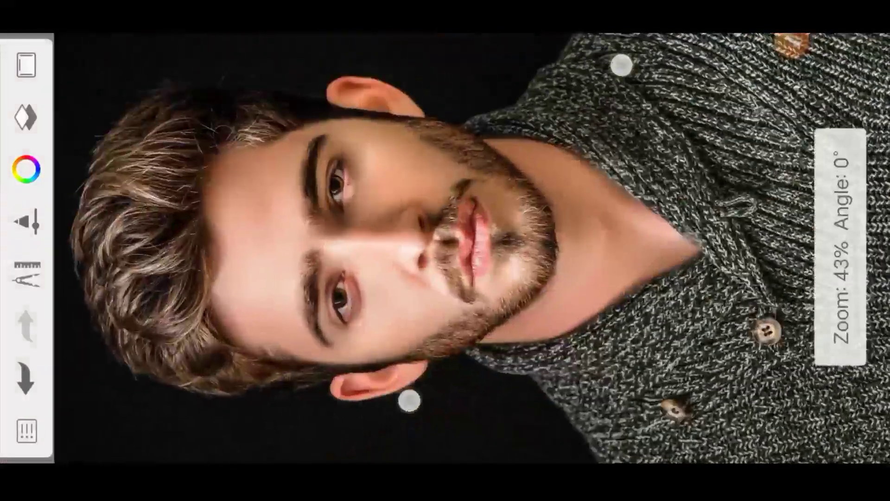
mouse_move(459, 242)
left_mouse_down()
mouse_move(338, 218)
mouse_move(222, 139)
left_mouse_up()
left_click_drag(430, 235, 431, 113)
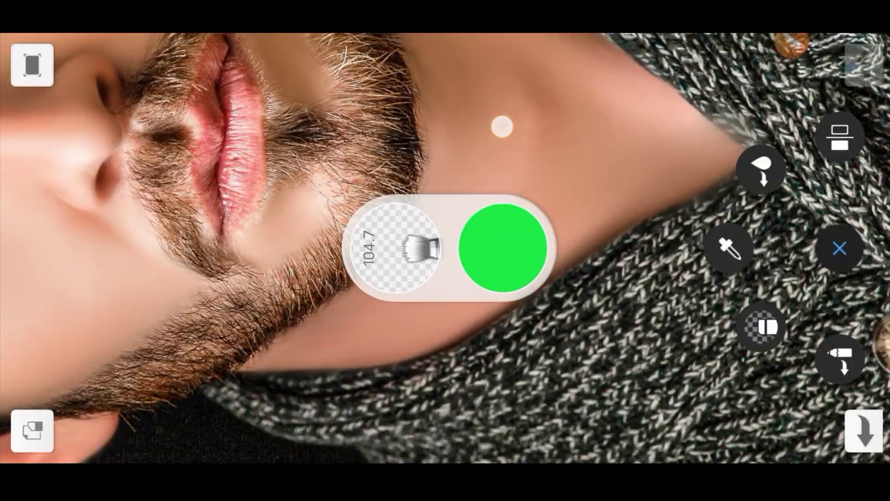
left_click_drag(562, 88, 459, 151)
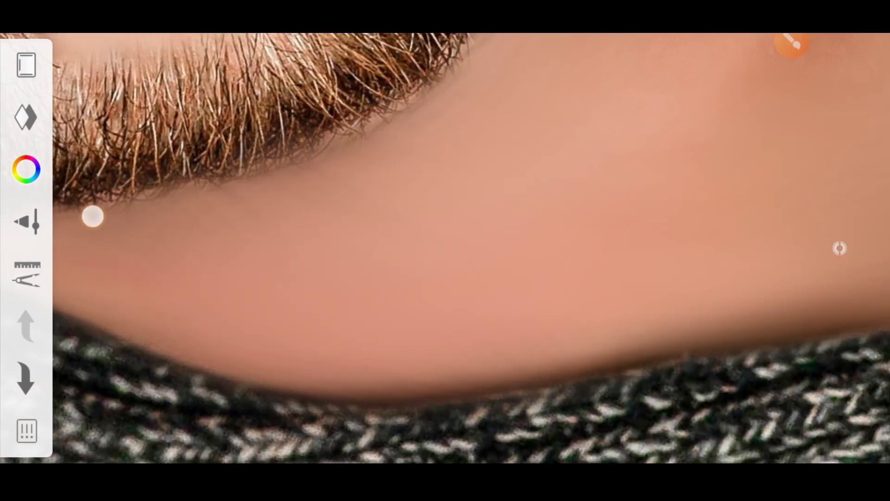
mouse_move(569, 113)
left_mouse_down()
mouse_move(486, 82)
mouse_move(528, 82)
mouse_move(378, 138)
mouse_move(520, 205)
mouse_move(608, 83)
left_mouse_up()
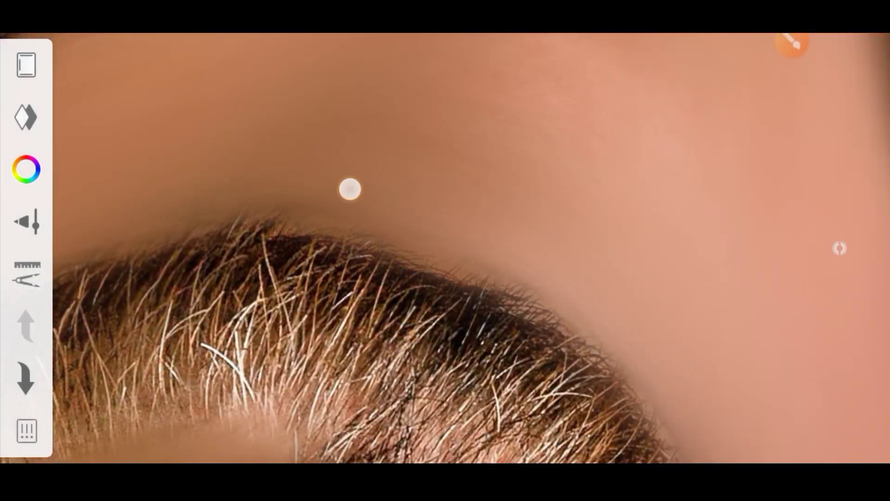
mouse_move(650, 164)
left_mouse_down()
mouse_move(449, 292)
mouse_move(552, 121)
mouse_move(325, 87)
left_mouse_up()
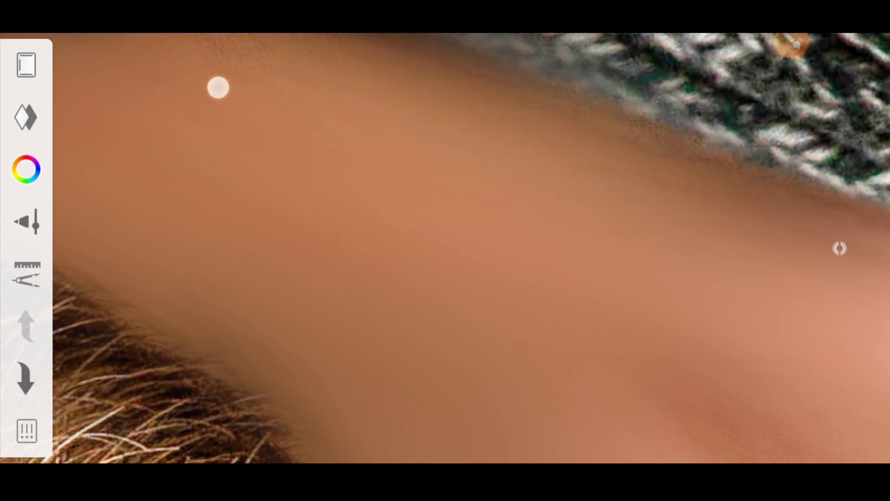
left_click_drag(364, 361, 356, 120)
mouse_move(401, 138)
left_mouse_down()
mouse_move(546, 205)
mouse_move(547, 159)
mouse_move(598, 85)
mouse_move(558, 101)
left_mouse_up()
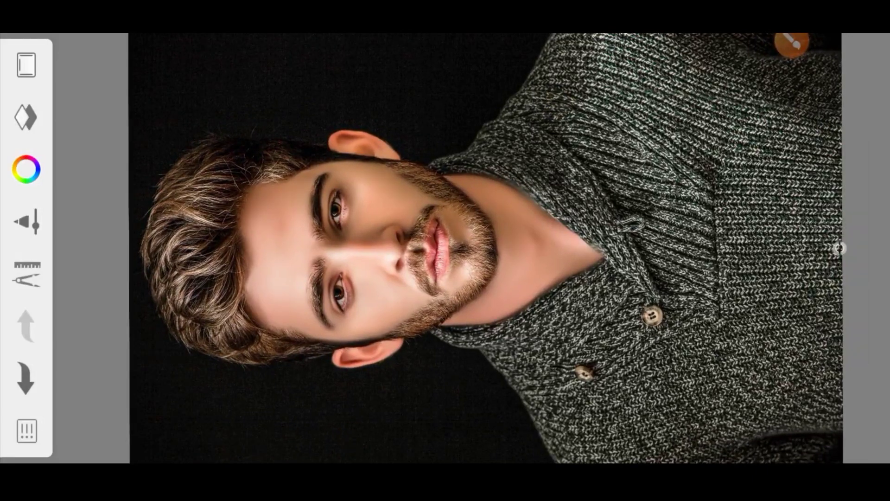
mouse_move(622, 102)
left_mouse_down()
mouse_move(574, 104)
mouse_move(580, 117)
mouse_move(577, 109)
left_mouse_up()
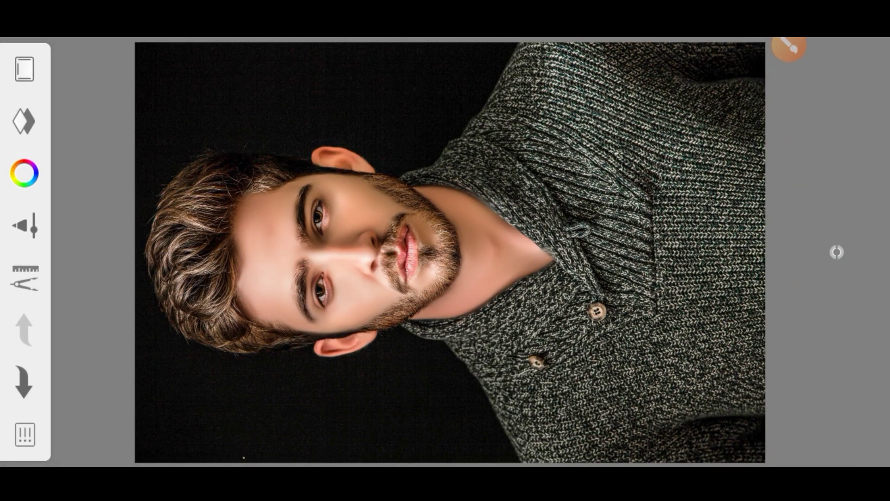
left_click(788, 46)
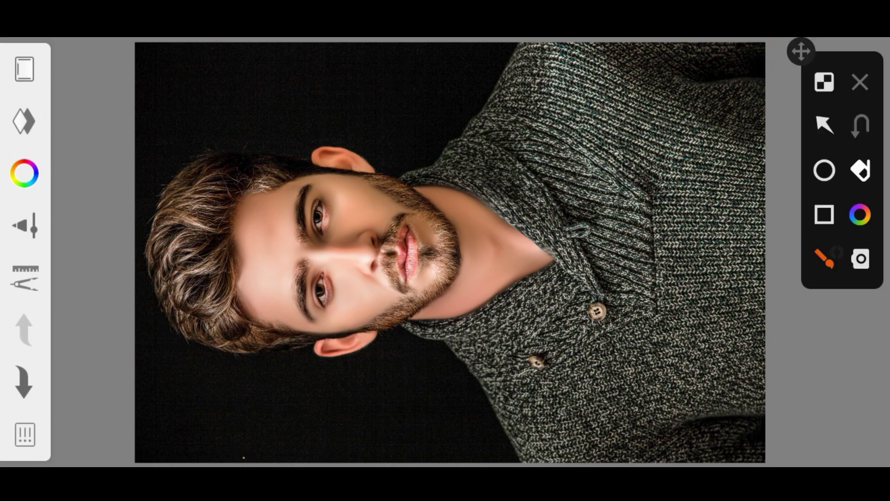
mouse_move(53, 140)
left_mouse_down()
mouse_move(48, 201)
mouse_move(65, 143)
left_mouse_up()
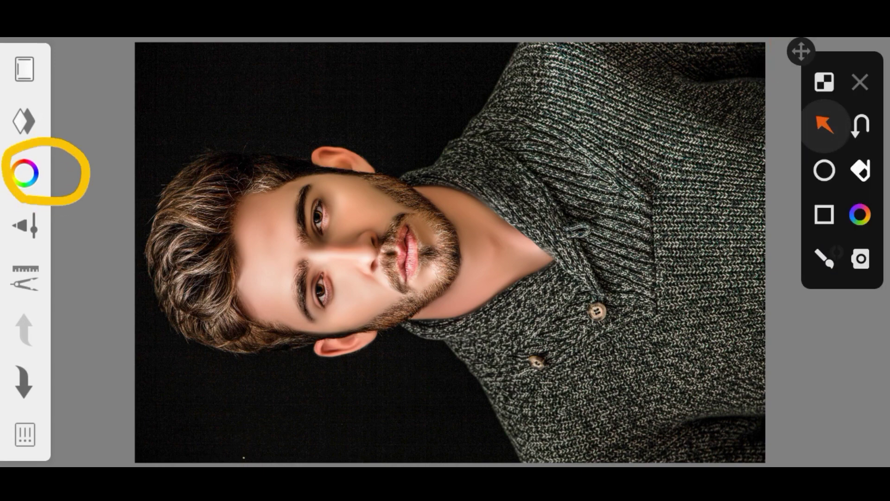
left_click_drag(155, 284, 40, 159)
left_click(860, 83)
- Set the painting colour to deep red DA0B16 on the Color Wheel
left_click(25, 173)
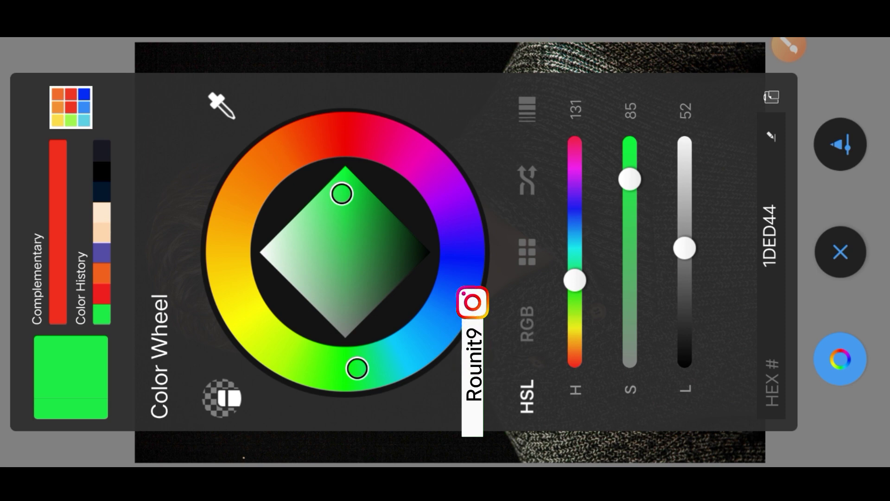
left_click(788, 47)
left_click_drag(341, 230, 298, 107)
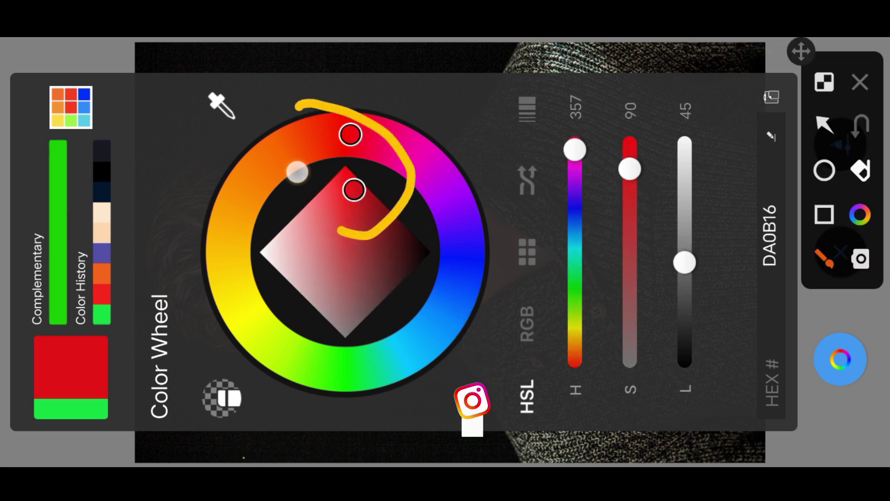
left_click_drag(297, 172, 341, 230)
mouse_move(498, 414)
left_mouse_down()
mouse_move(503, 114)
mouse_move(511, 393)
left_mouse_up()
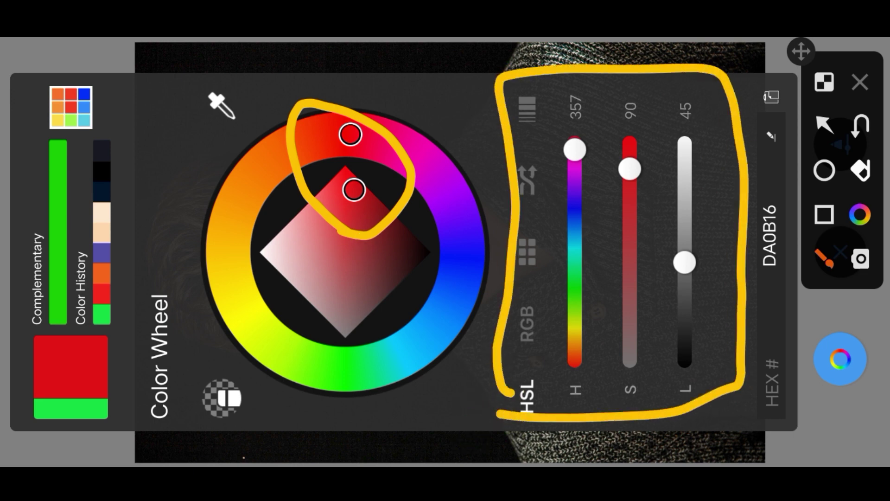
mouse_move(407, 417)
left_mouse_down()
mouse_move(326, 300)
mouse_move(459, 408)
mouse_move(216, 217)
left_mouse_up()
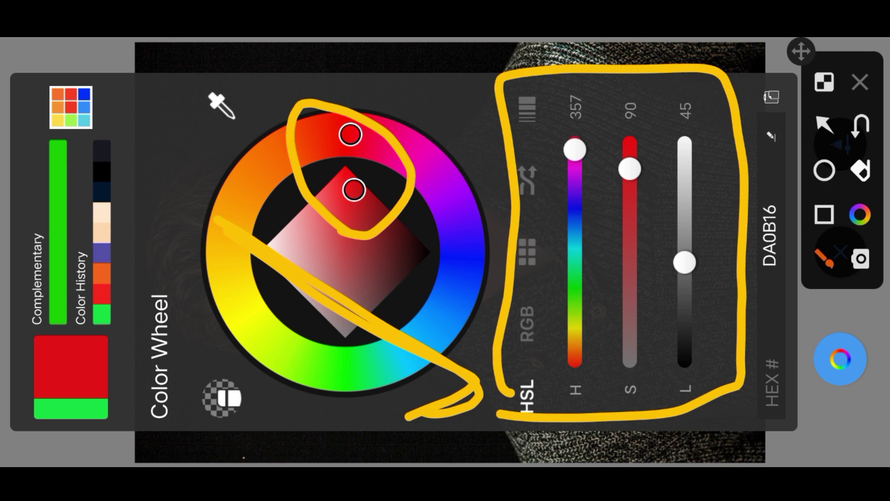
left_click(860, 83)
left_click(840, 252)
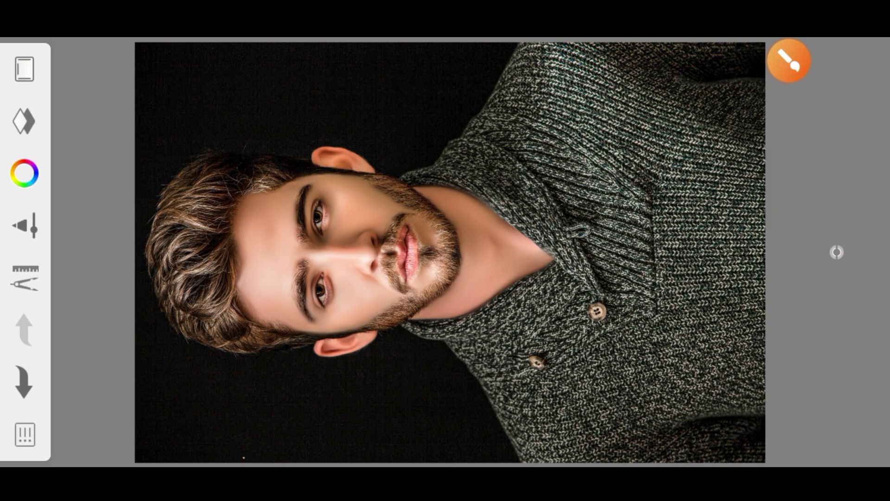
- Choose the Flow Airbrush from the Basic brush set
left_click(789, 60)
mouse_move(9, 241)
left_mouse_down()
mouse_move(60, 194)
mouse_move(21, 253)
left_mouse_up()
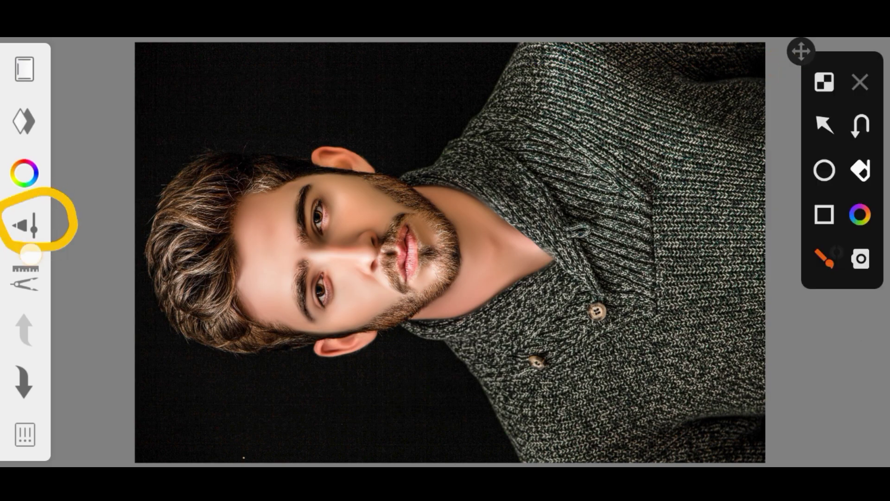
left_click(824, 124)
left_click_drag(254, 323, 35, 228)
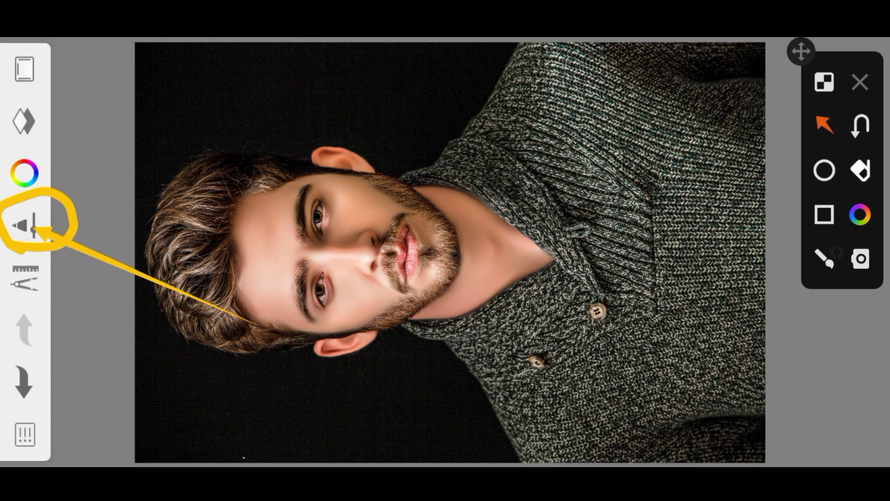
left_click(860, 82)
left_click(24, 225)
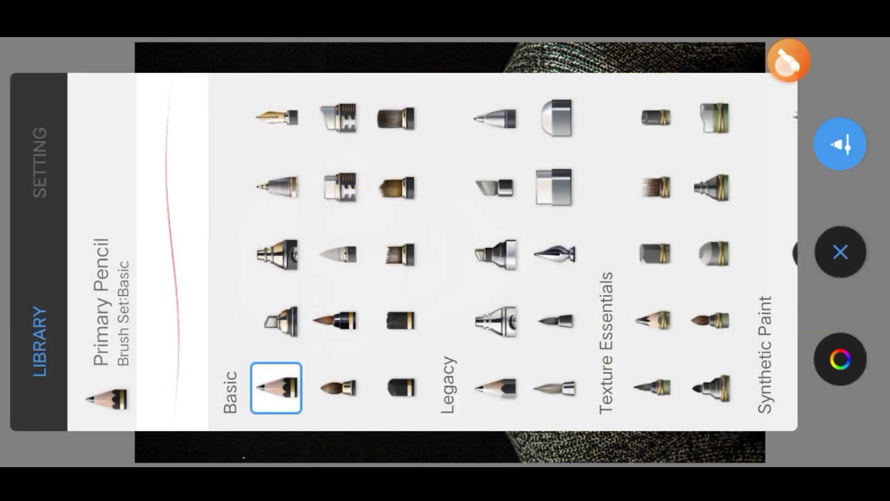
left_click(788, 60)
mouse_move(273, 290)
left_mouse_down()
mouse_move(238, 232)
mouse_move(271, 278)
left_mouse_up()
left_click(824, 124)
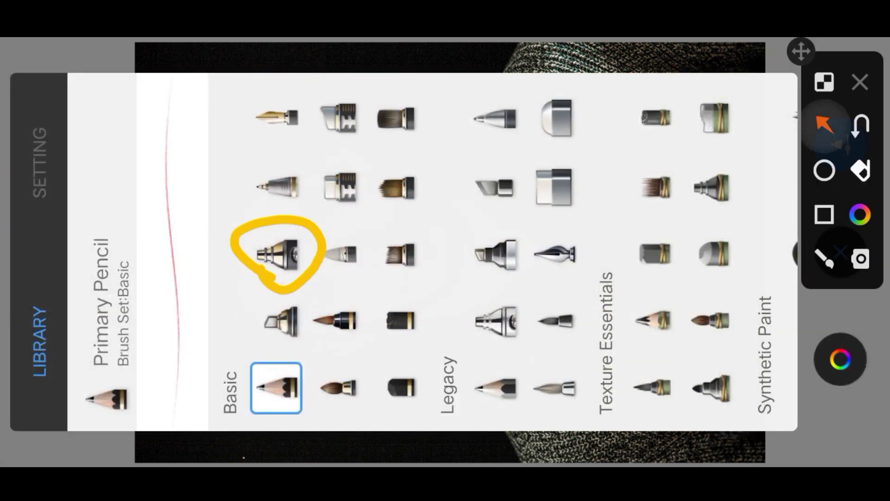
left_click_drag(431, 373, 278, 250)
left_click(860, 82)
left_click(276, 253)
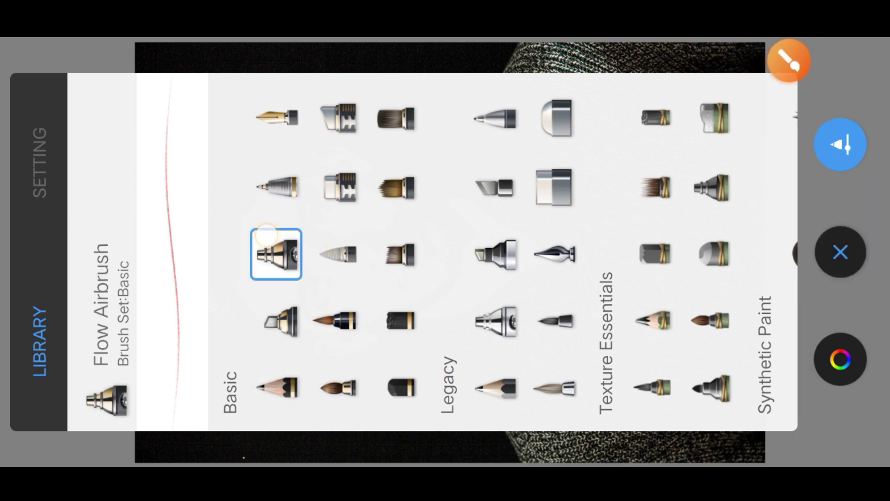
- Confirm the Flow Airbrush is at size 511 and 100% opacity, then close its settings
left_click(788, 58)
left_click_drag(58, 199, 51, 87)
left_click_drag(8, 109, 76, 209)
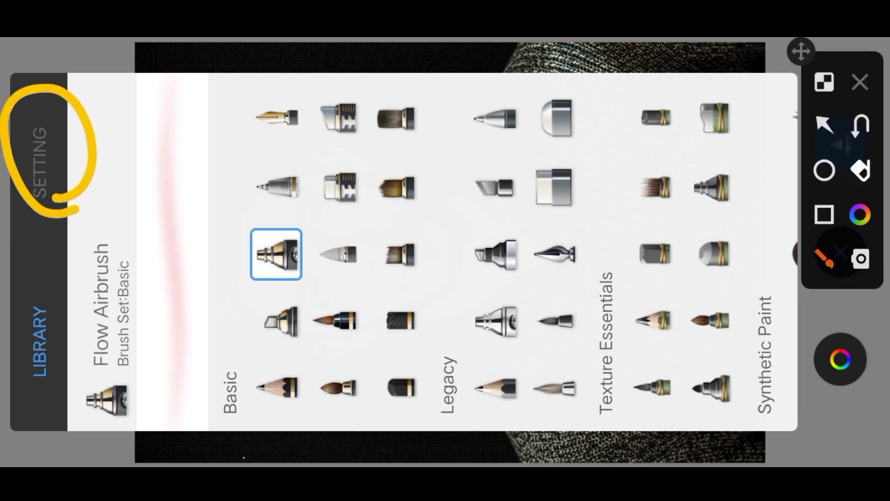
left_click(824, 124)
left_click_drag(161, 272, 31, 140)
left_click(860, 82)
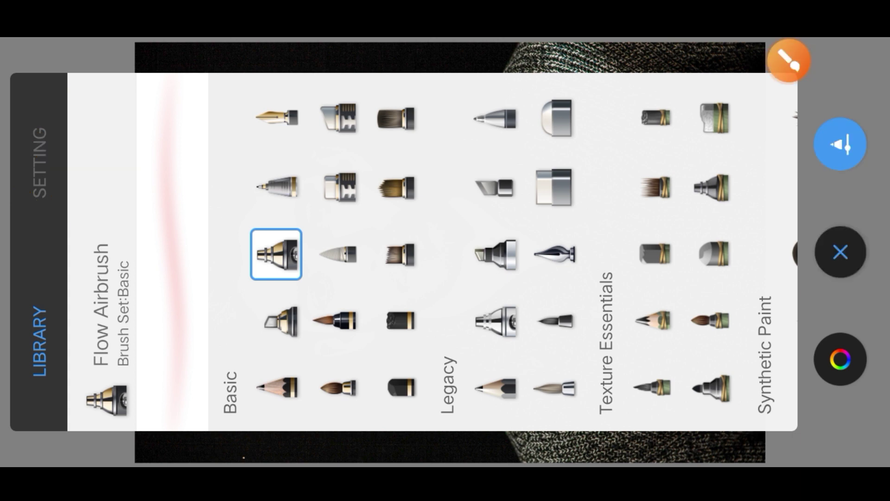
left_click(46, 171)
left_click(788, 58)
mouse_move(371, 409)
left_mouse_down()
mouse_move(547, 383)
mouse_move(375, 66)
mouse_move(373, 408)
left_mouse_up()
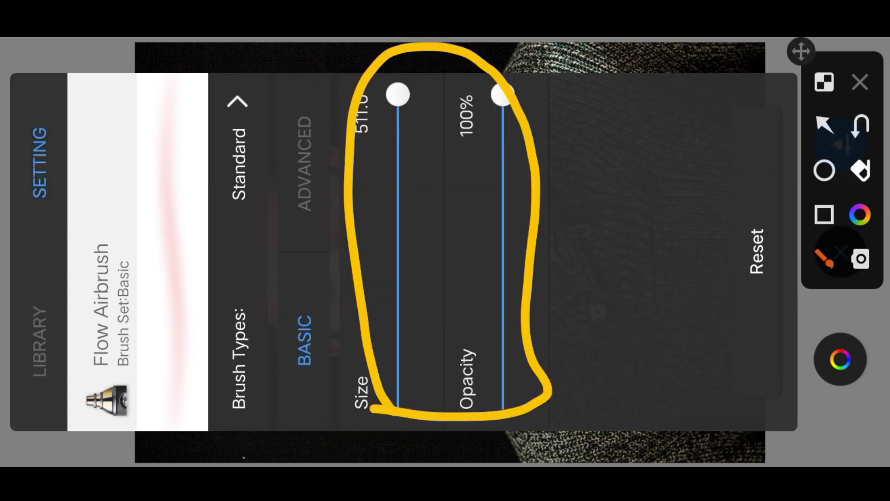
mouse_move(626, 387)
left_mouse_down()
mouse_move(536, 175)
mouse_move(604, 196)
mouse_move(557, 151)
left_mouse_up()
left_click(860, 82)
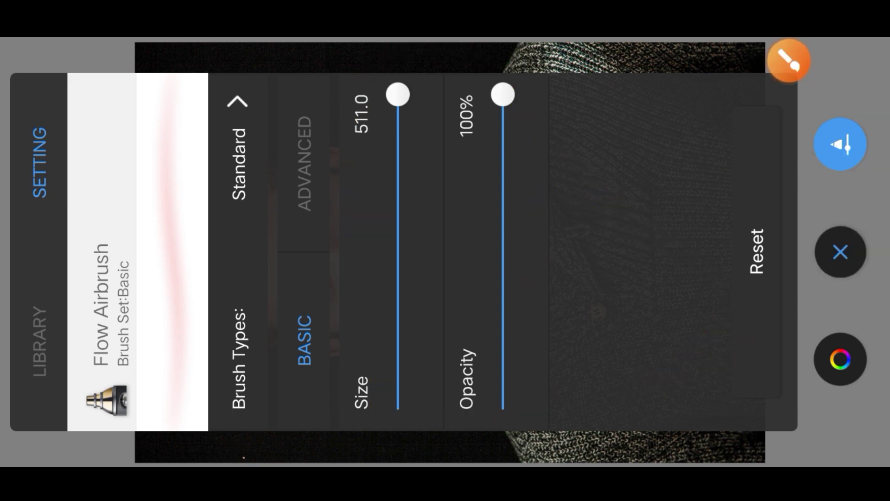
left_click(840, 252)
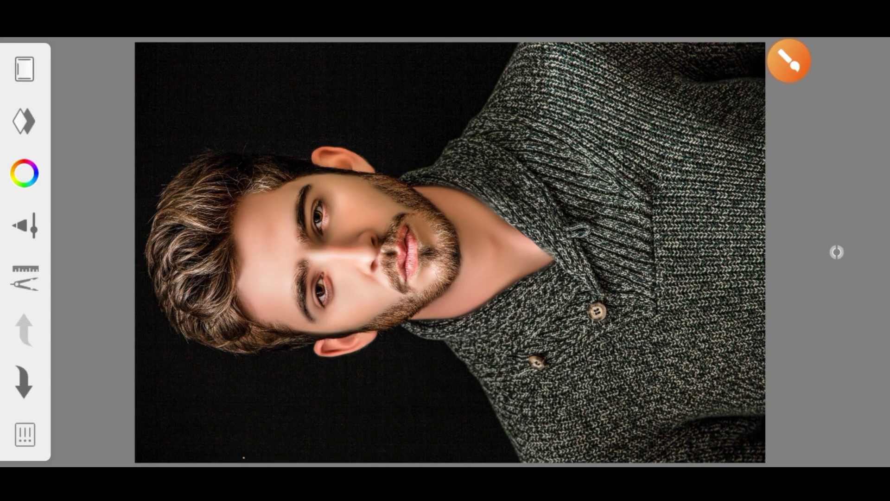
- Bring up the Layers panel from the left toolbar
scroll(491, 267, "down", 1)
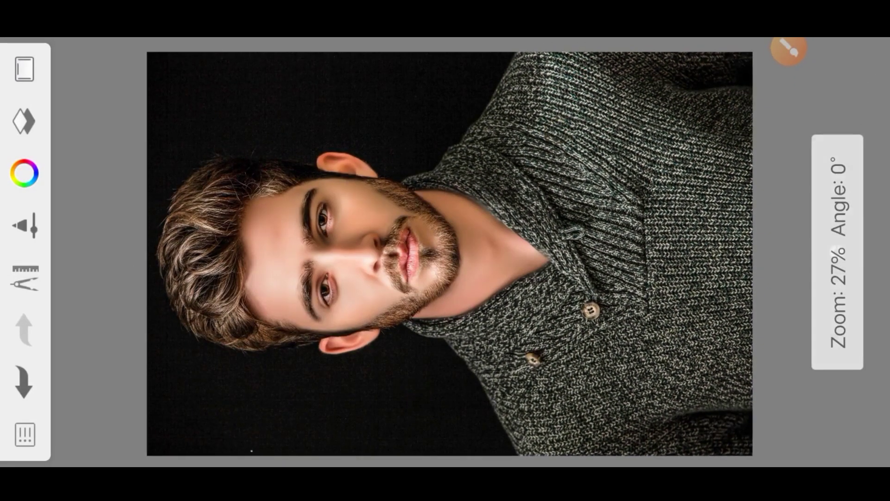
left_click(788, 48)
mouse_move(60, 95)
left_mouse_down()
mouse_move(93, 137)
mouse_move(65, 95)
left_mouse_up()
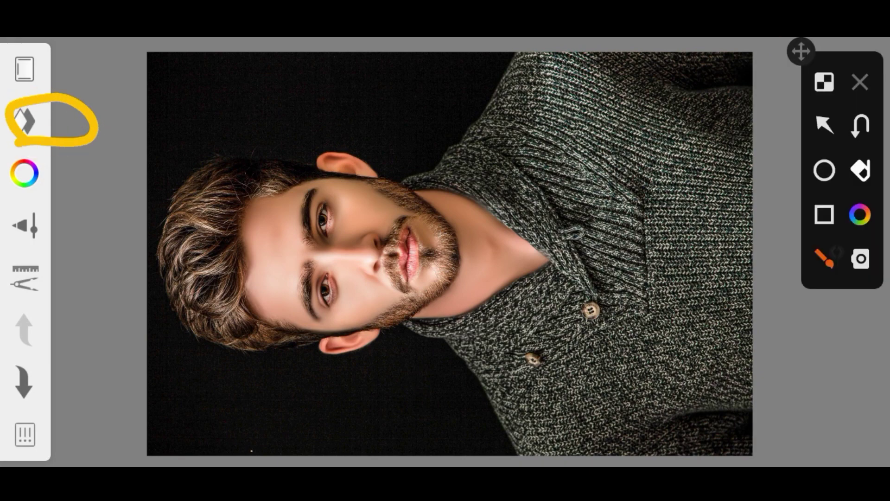
left_click(821, 120)
left_click_drag(210, 222, 42, 124)
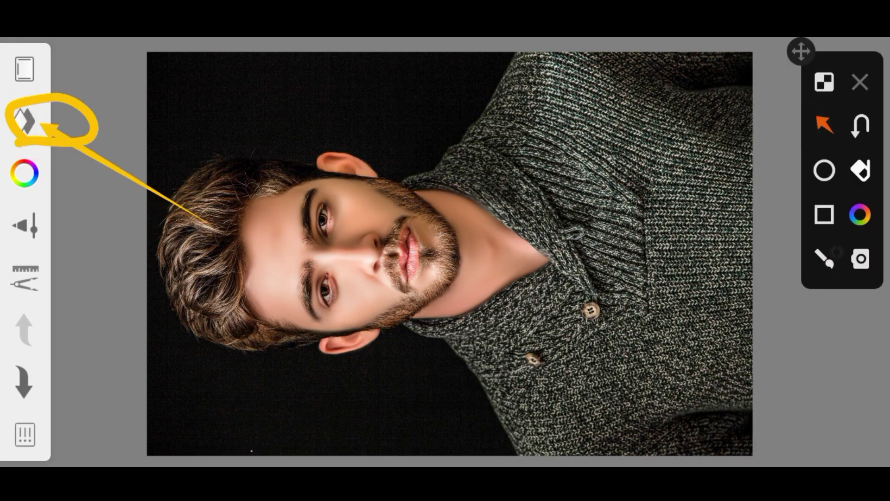
left_click(860, 82)
left_click(24, 122)
- Add a new blank layer above the portrait photo and close the Layers panel
left_click(788, 48)
mouse_move(103, 121)
left_mouse_down()
mouse_move(133, 119)
mouse_move(140, 135)
left_mouse_up()
left_click(821, 124)
left_click_drag(211, 245, 123, 139)
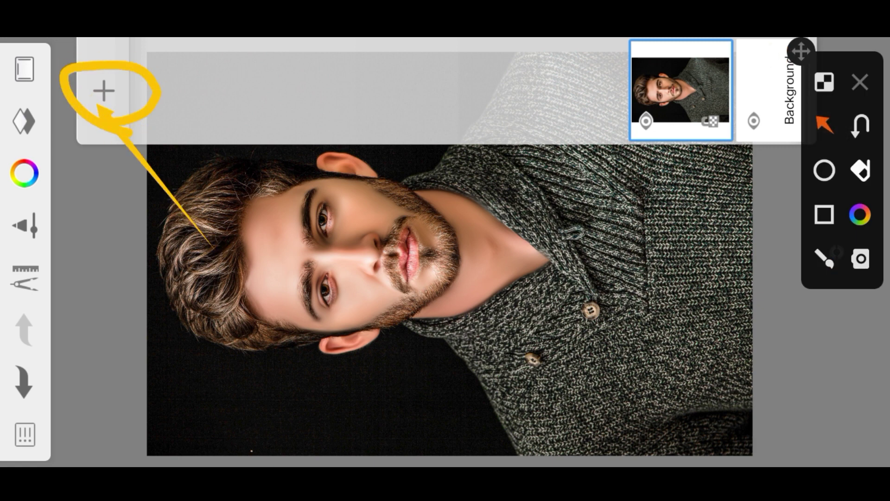
left_click(860, 82)
left_click(125, 99)
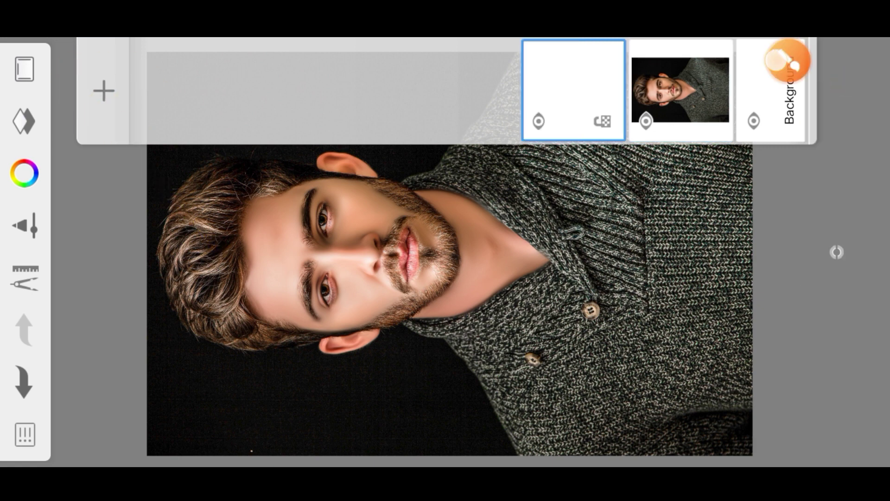
left_click(775, 59)
mouse_move(441, 278)
left_mouse_down()
mouse_move(570, 218)
mouse_move(308, 64)
left_mouse_up()
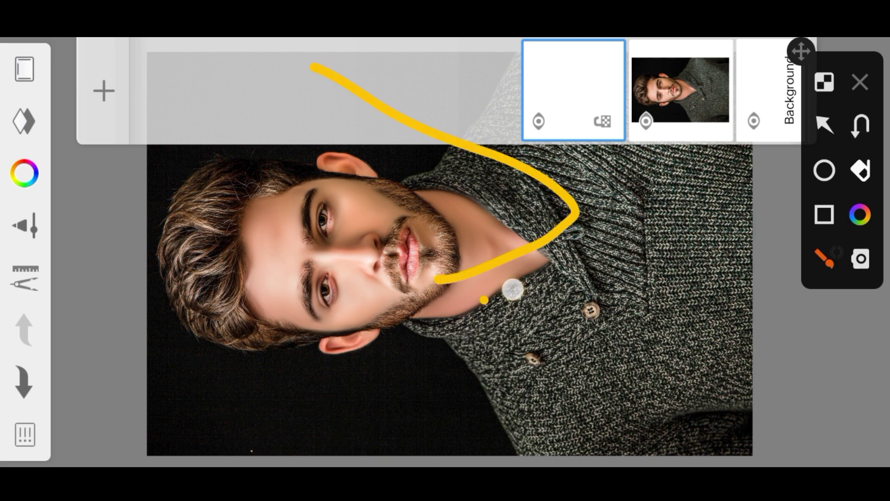
left_click_drag(513, 290, 487, 298)
left_click(860, 82)
left_click(711, 238)
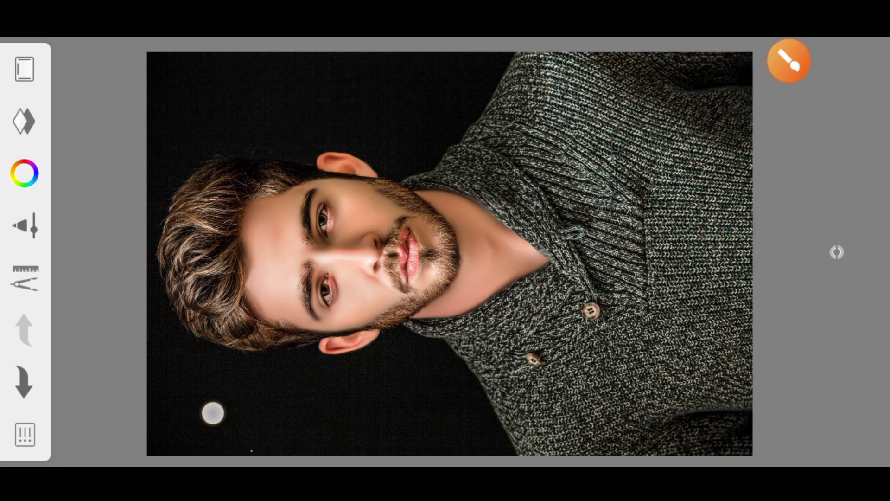
- Airbrush deep red glow across the lower background, sweater, hair edge and ear
left_click_drag(213, 412, 403, 412)
left_click_drag(455, 377, 178, 352)
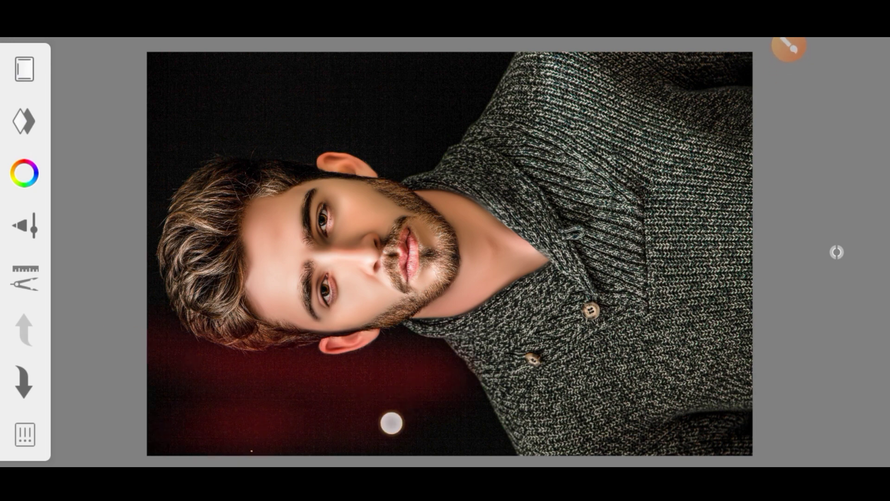
mouse_move(391, 422)
left_mouse_down()
mouse_move(760, 411)
mouse_move(437, 435)
mouse_move(314, 342)
mouse_move(581, 379)
mouse_move(568, 401)
mouse_move(193, 451)
mouse_move(229, 451)
mouse_move(186, 415)
mouse_move(245, 373)
left_mouse_up()
mouse_move(351, 333)
left_mouse_down()
mouse_move(586, 348)
mouse_move(649, 334)
mouse_move(354, 434)
mouse_move(654, 448)
left_mouse_up()
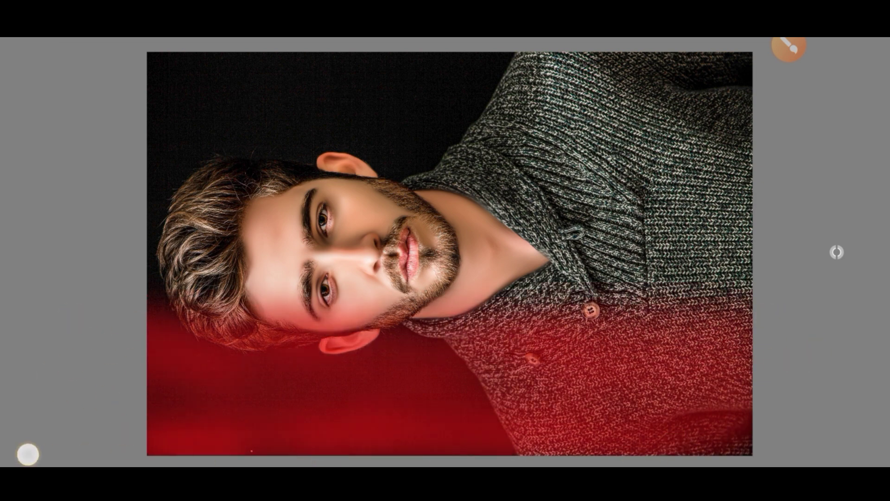
left_click_drag(27, 454, 118, 395)
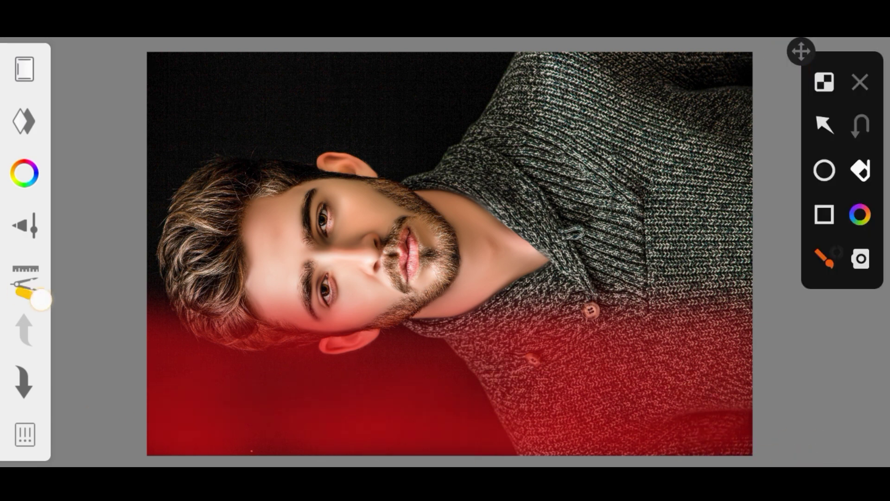
left_click_drag(41, 298, 25, 297)
left_click(824, 124)
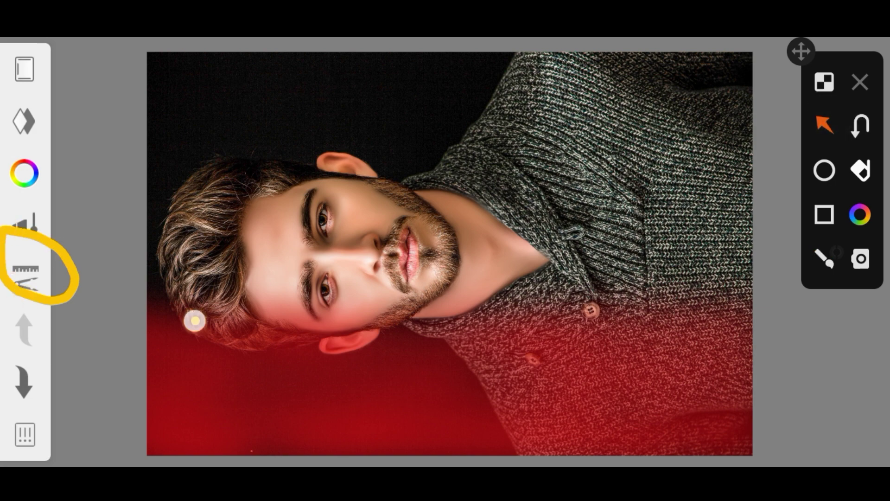
- Pick the Transform tool from the tool grid for the red glow layer
left_click_drag(193, 318, 75, 284)
left_click(860, 83)
left_click(25, 278)
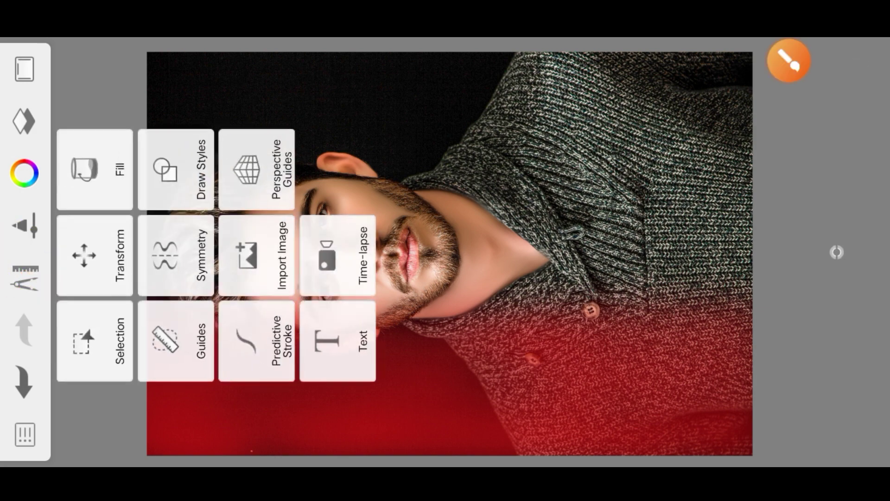
left_click_drag(123, 282, 81, 297)
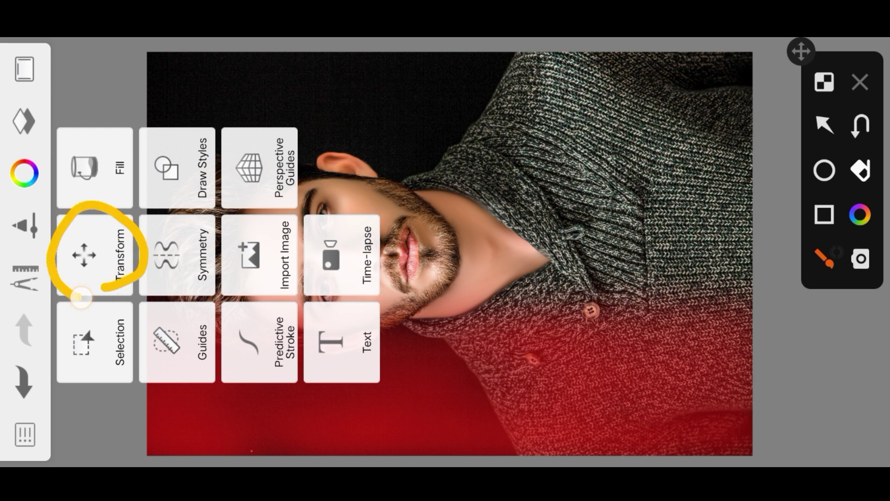
left_click(860, 82)
left_click(85, 255)
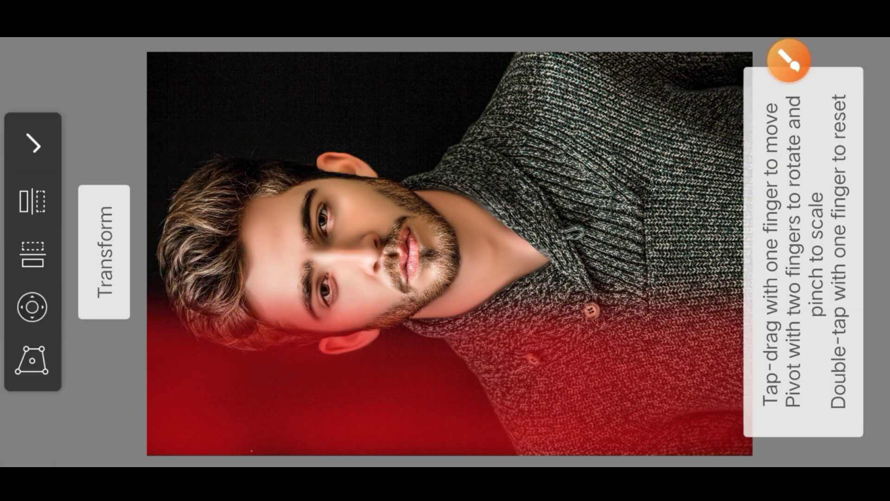
- Enlarge the red glow layer, shift it downward, and finish the transform
mouse_move(618, 165)
left_mouse_down()
mouse_move(674, 117)
mouse_move(669, 135)
mouse_move(678, 108)
left_mouse_up()
mouse_move(652, 177)
left_mouse_down()
mouse_move(640, 145)
mouse_move(636, 153)
mouse_move(658, 127)
mouse_move(634, 155)
mouse_move(637, 170)
left_mouse_up()
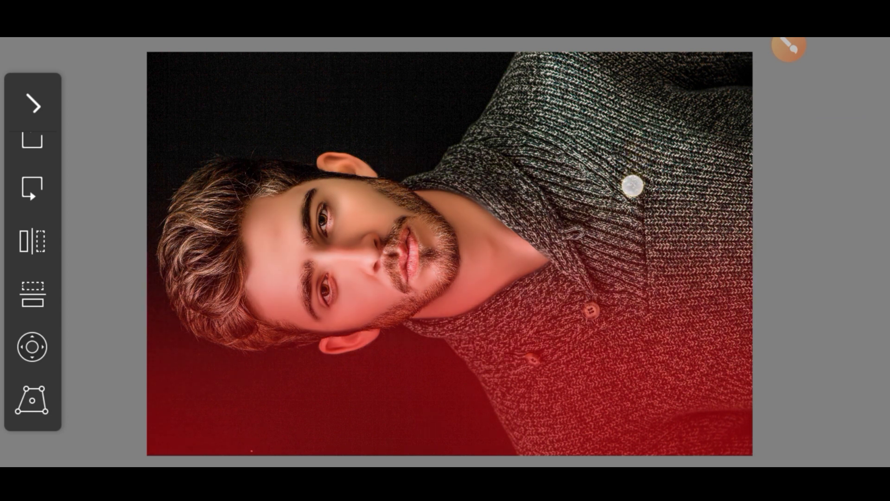
left_click(788, 47)
mouse_move(26, 118)
left_mouse_down()
mouse_move(65, 66)
mouse_move(42, 151)
left_mouse_up()
left_click(824, 124)
left_click_drag(213, 226, 32, 94)
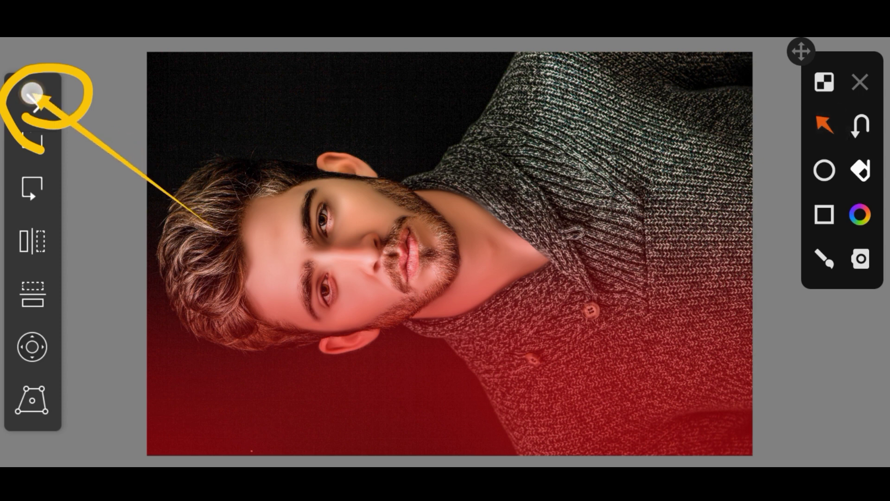
left_click(860, 83)
left_click(32, 105)
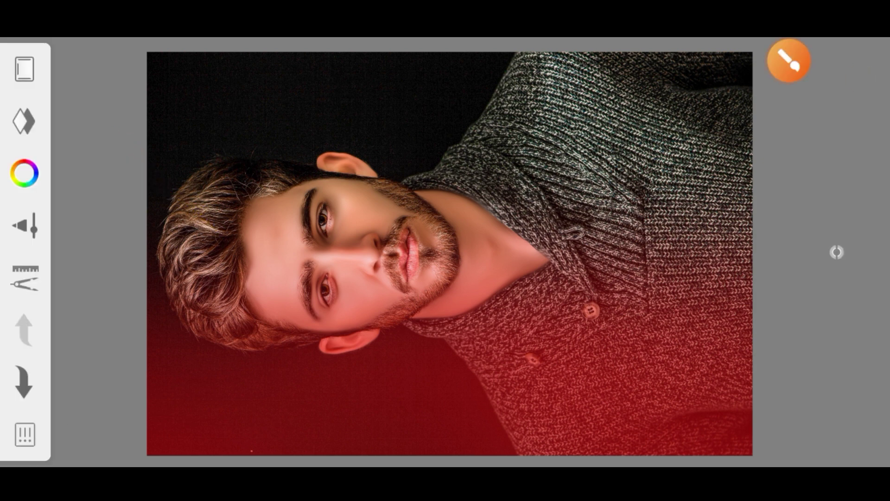
- Bring up the list of layers from the left toolbar
left_click(788, 61)
left_click_drag(14, 93, 14, 139)
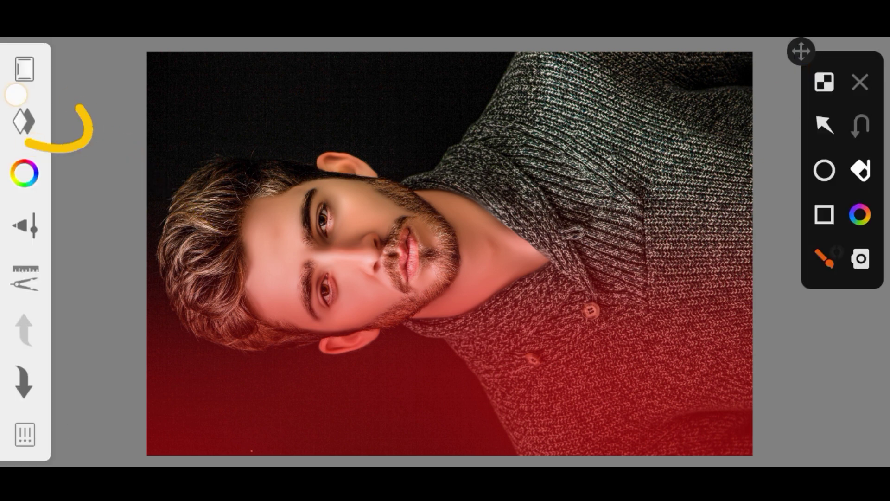
left_click(824, 125)
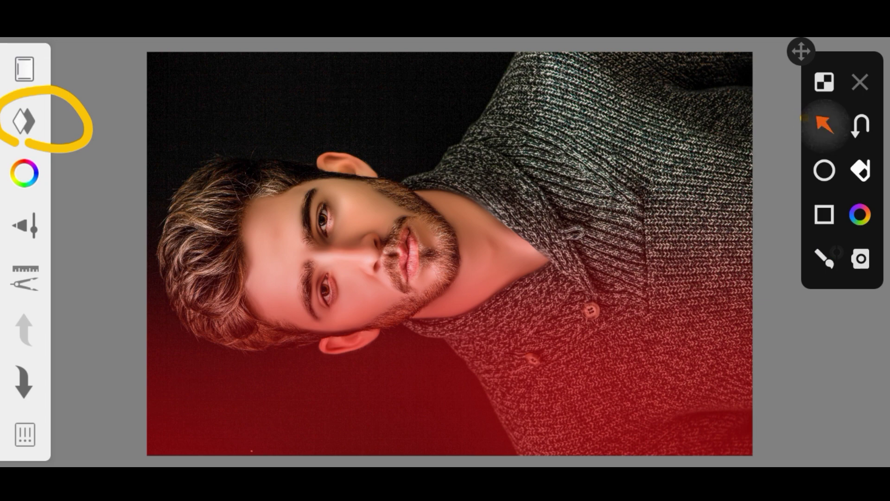
left_click_drag(251, 240, 40, 134)
left_click(858, 78)
left_click(23, 122)
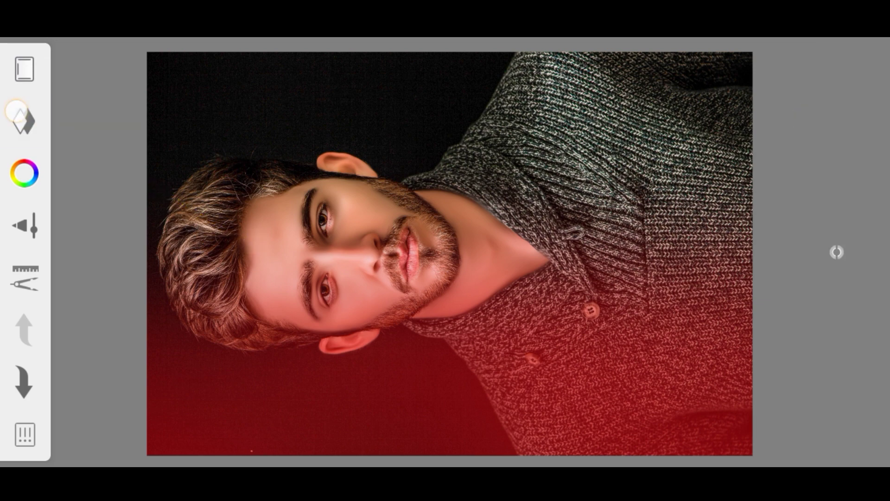
- Add a blank layer on top of the red glow layer and close the layers list
left_click(788, 61)
left_click_drag(92, 139, 95, 118)
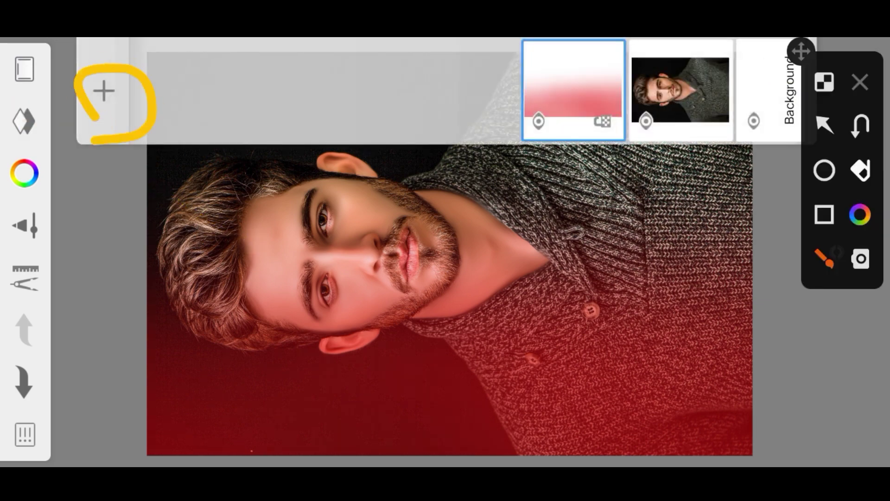
left_click(825, 124)
left_click_drag(257, 235, 111, 92)
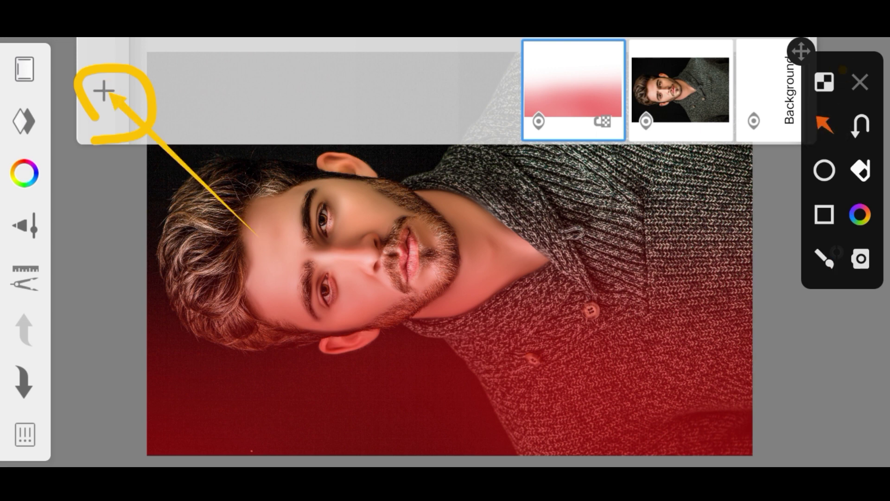
left_click(860, 82)
left_click(104, 91)
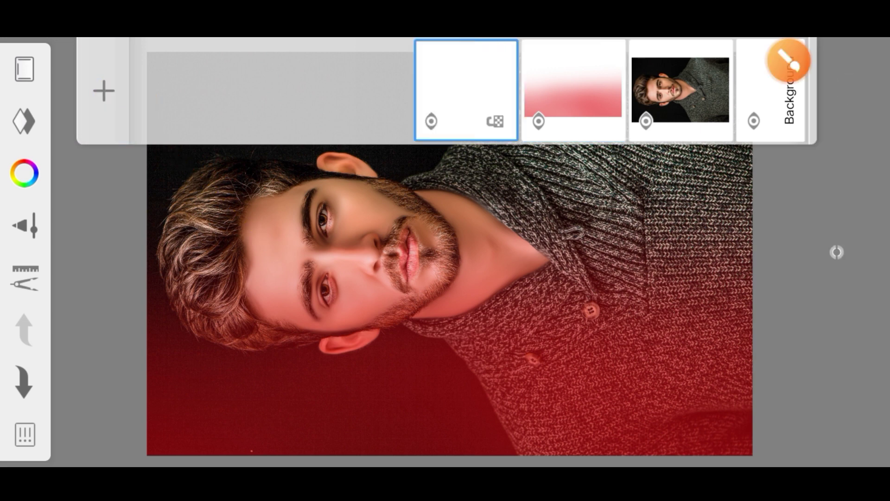
left_click(788, 60)
left_click_drag(278, 90, 397, 214)
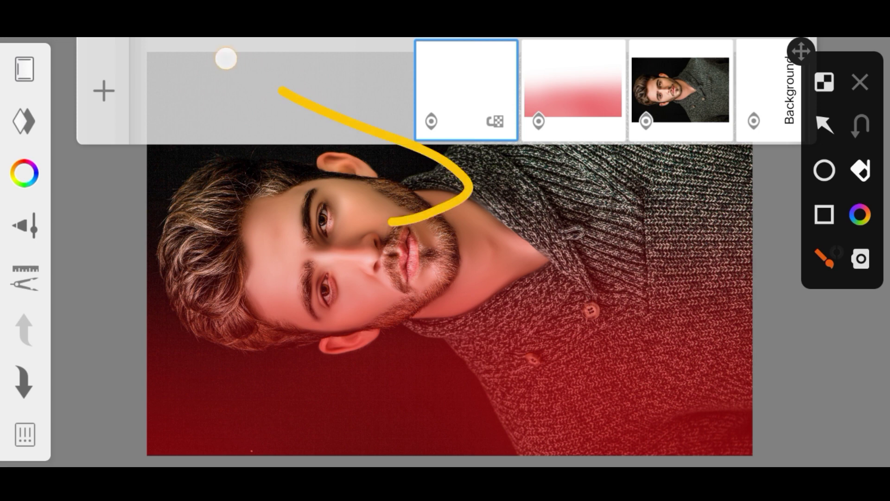
left_click_drag(225, 56, 427, 234)
left_click(859, 83)
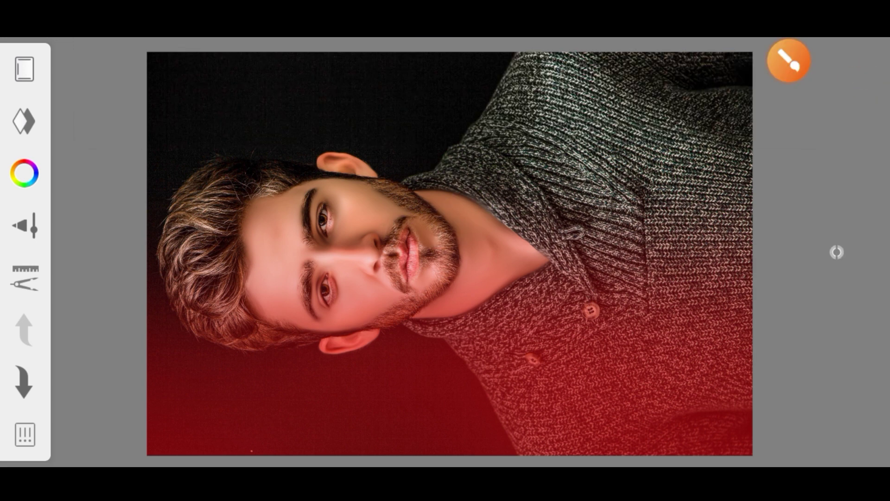
left_click(788, 61)
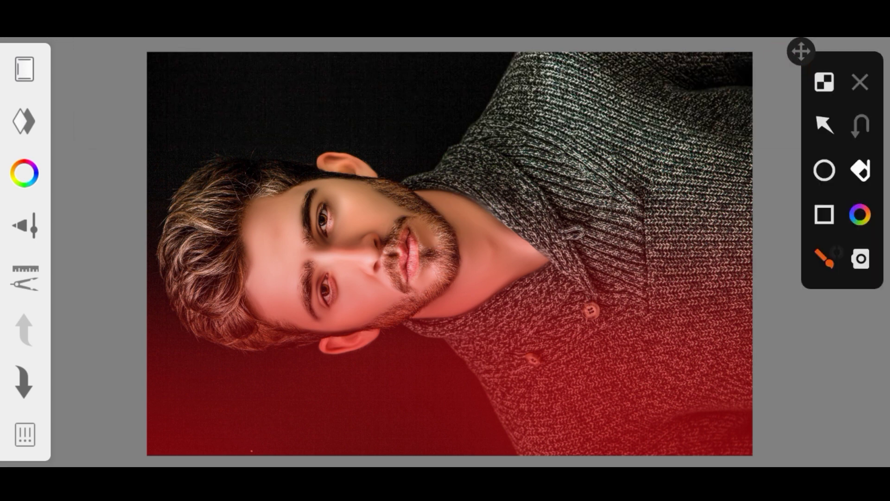
mouse_move(19, 204)
left_mouse_down()
mouse_move(59, 149)
mouse_move(28, 206)
left_mouse_up()
- Switch the paint colour from red to deep blue, hex 2E0BDA (hue 250)
left_click(819, 126)
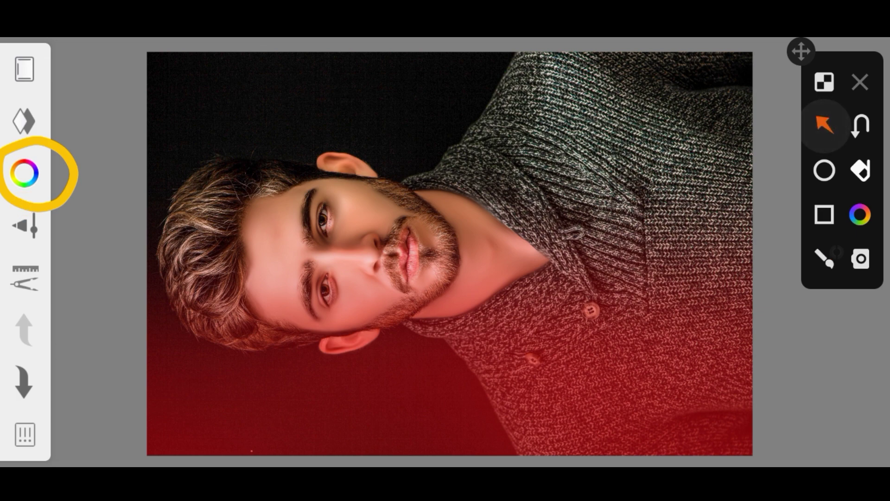
left_click_drag(195, 281, 52, 185)
left_click(859, 83)
left_click(24, 173)
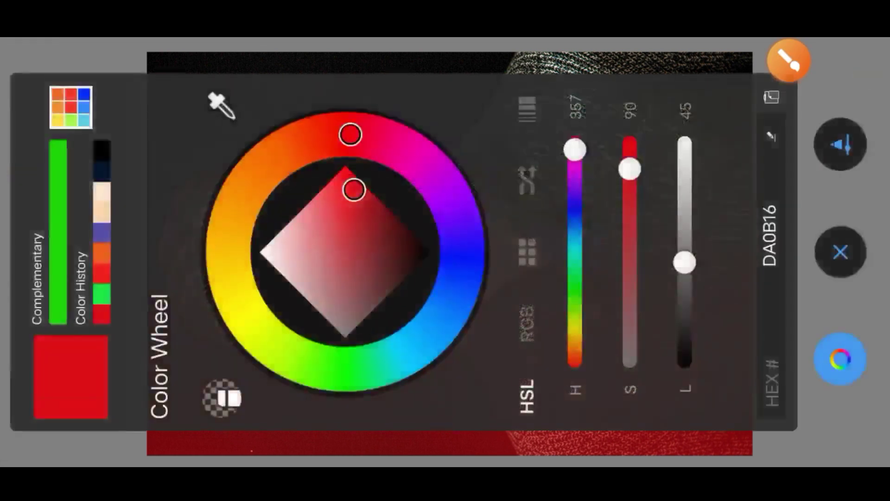
left_click(460, 230)
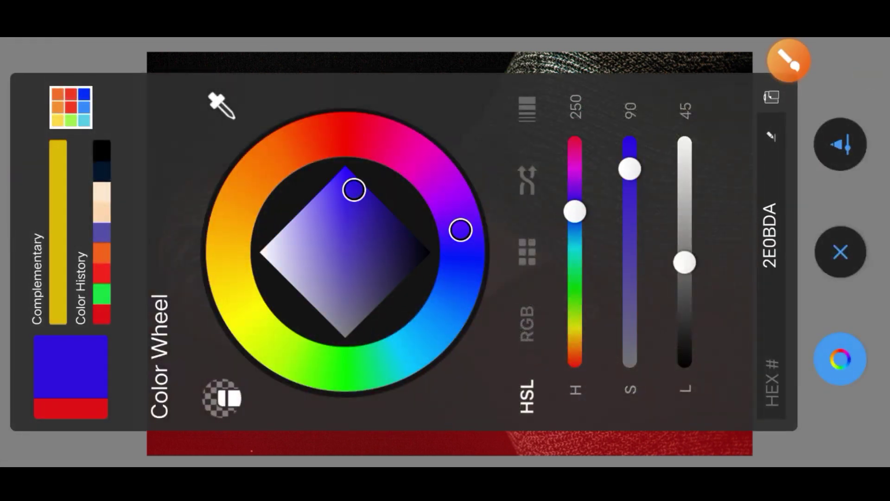
left_click(788, 60)
left_click_drag(517, 419, 546, 427)
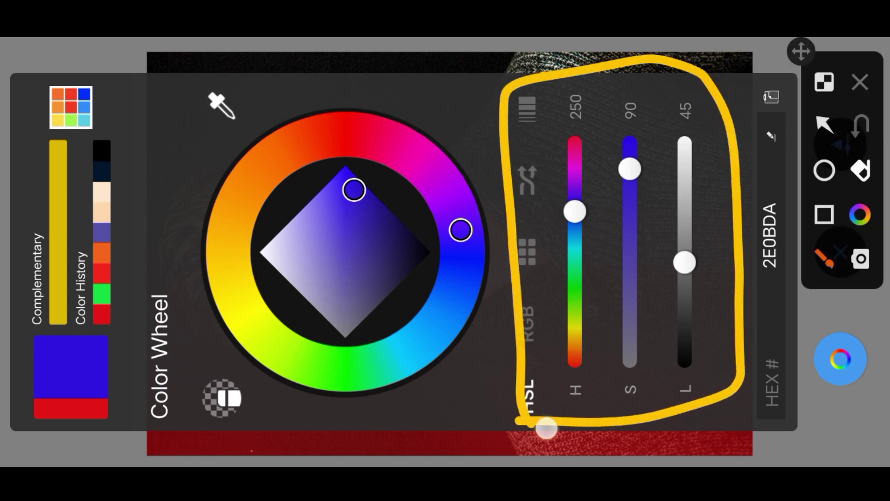
mouse_move(431, 289)
left_mouse_down()
mouse_move(297, 214)
mouse_move(479, 307)
left_mouse_up()
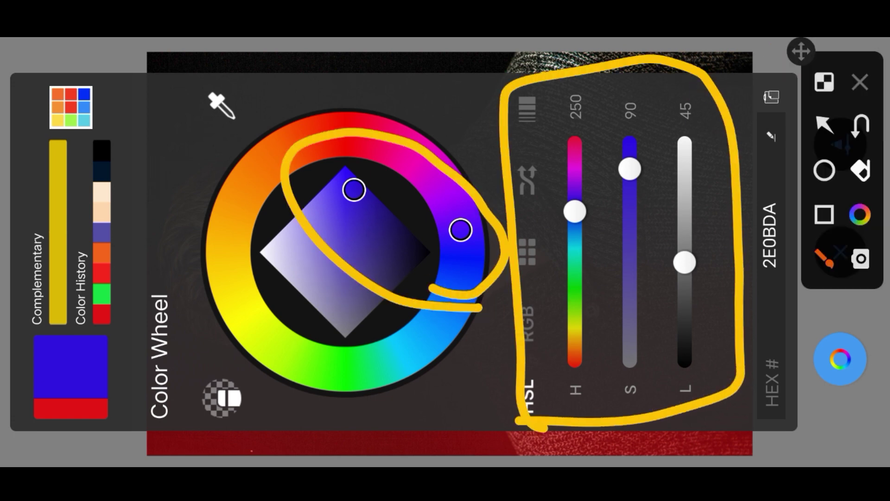
left_click_drag(345, 416, 206, 221)
left_click_drag(385, 420, 188, 169)
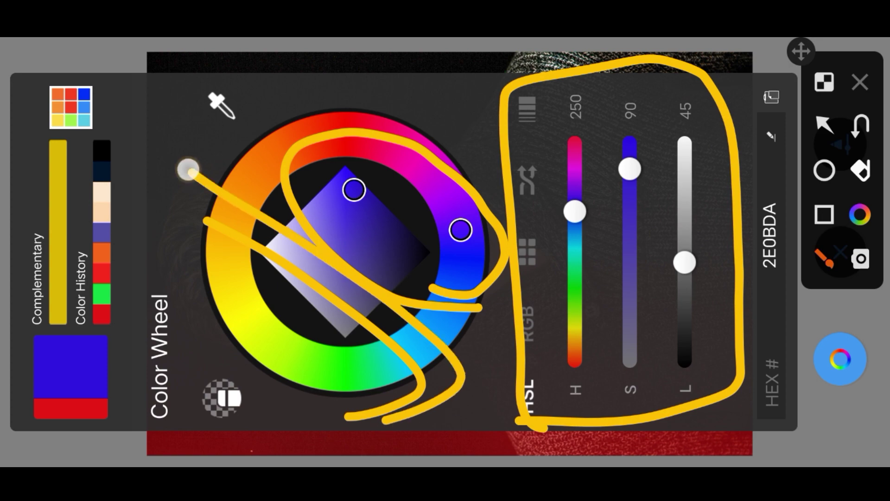
left_click(860, 83)
left_click(840, 252)
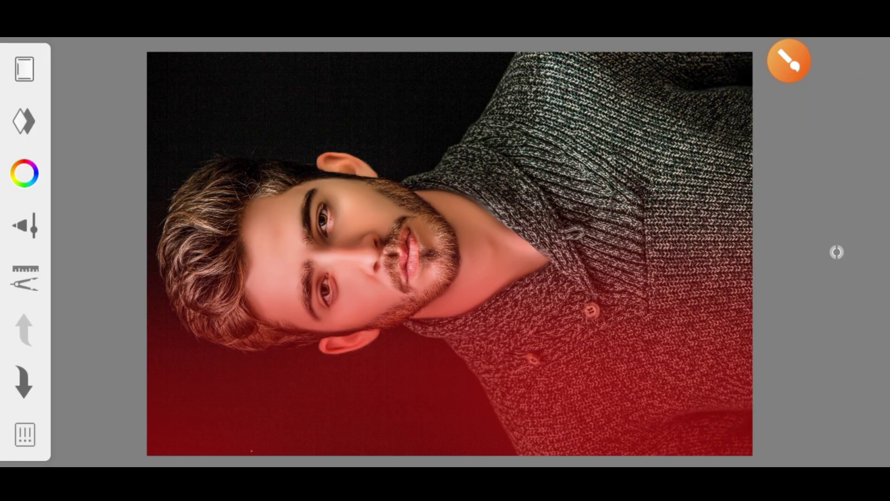
- Airbrush blue strokes across the top of the portrait's dark background
left_click_drag(459, 364, 444, 387)
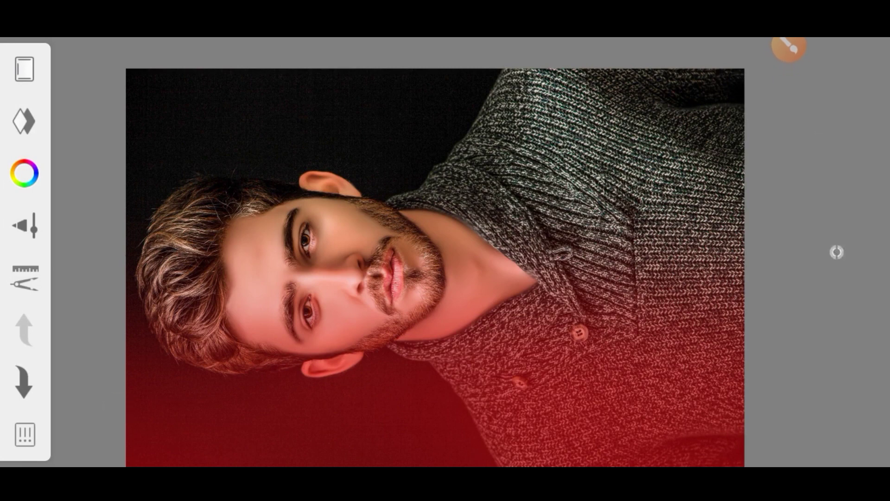
left_click_drag(228, 110, 643, 124)
left_click_drag(271, 111, 322, 76)
left_click_drag(741, 75, 139, 69)
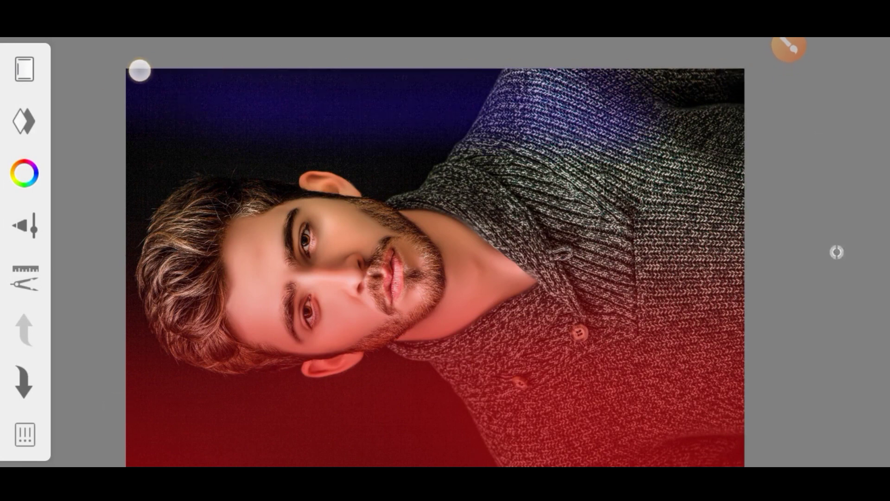
left_click_drag(321, 62, 776, 89)
- Extend the blue glow down over the ear, forehead, upper sweater and hair
mouse_move(193, 121)
left_mouse_down()
mouse_move(471, 144)
mouse_move(95, 177)
mouse_move(308, 184)
mouse_move(324, 204)
left_mouse_up()
left_click_drag(269, 204, 654, 184)
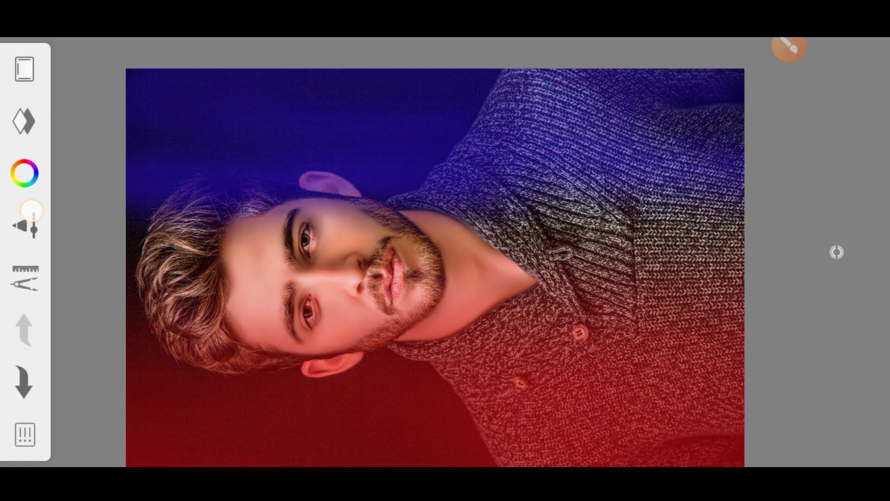
left_click_drag(306, 222, 563, 234)
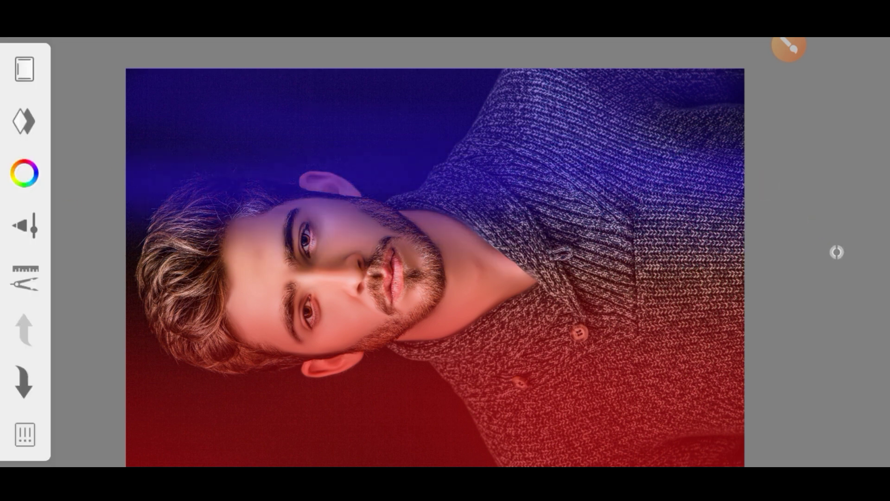
mouse_move(179, 235)
left_mouse_down()
mouse_move(200, 244)
mouse_move(155, 263)
left_mouse_up()
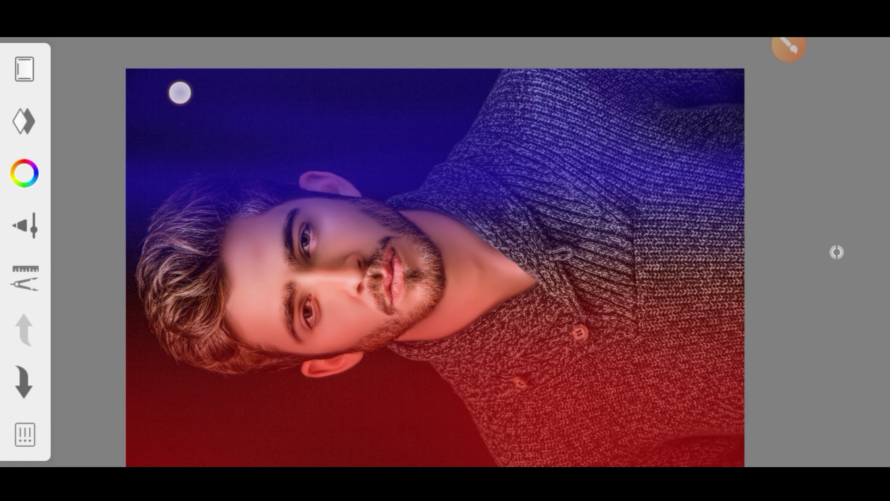
left_click(180, 93)
left_click_drag(168, 153, 7, 205)
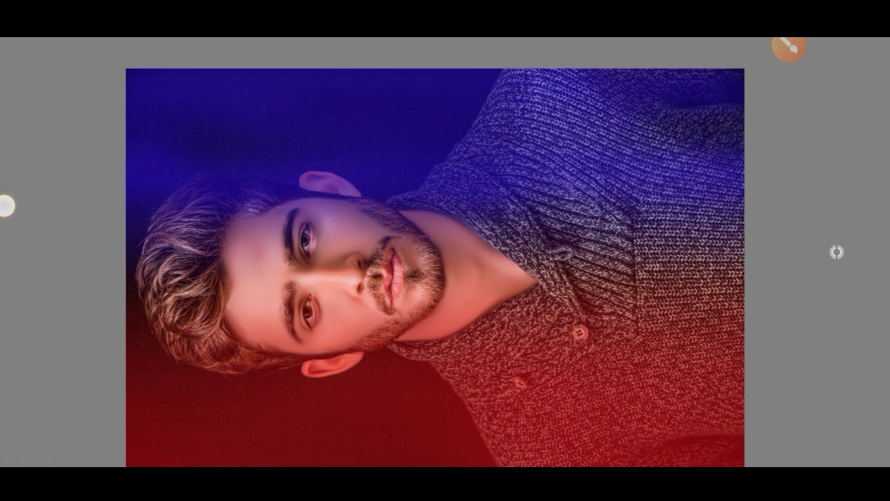
left_click(141, 125)
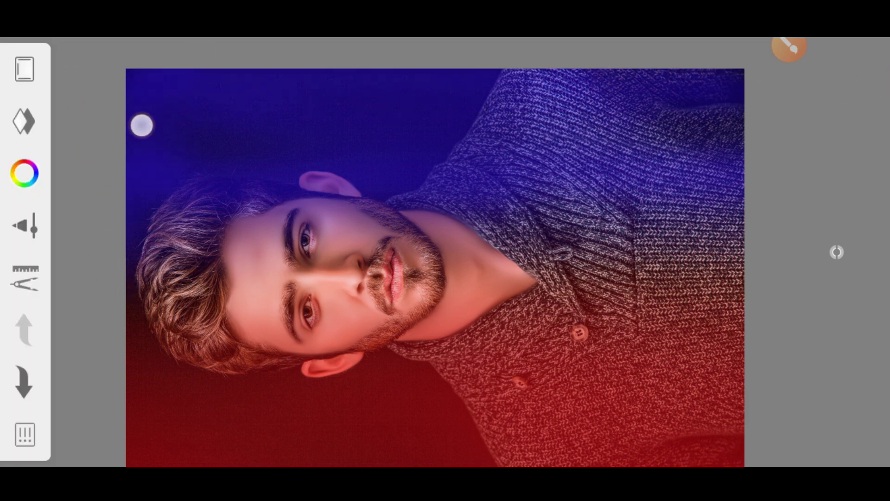
mouse_move(680, 127)
left_mouse_down()
mouse_move(649, 104)
mouse_move(661, 102)
left_mouse_up()
- Choose Transform from the ruler-icon tools menu to start transforming the blue glow layer
left_click(837, 251)
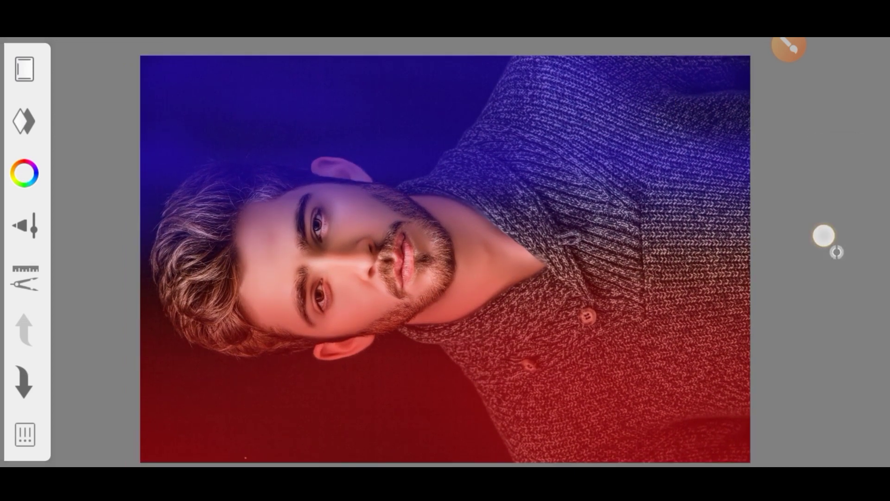
left_click(835, 251)
left_click(788, 46)
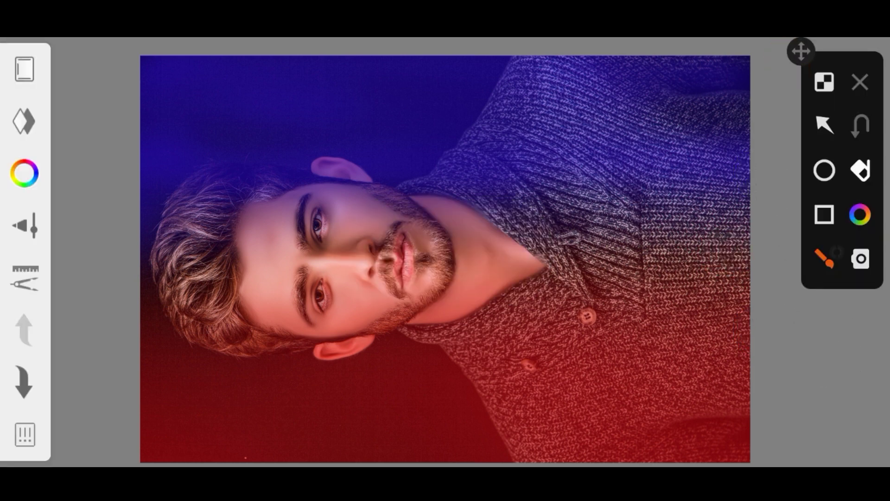
left_click_drag(18, 301, 4, 280)
left_click(828, 122)
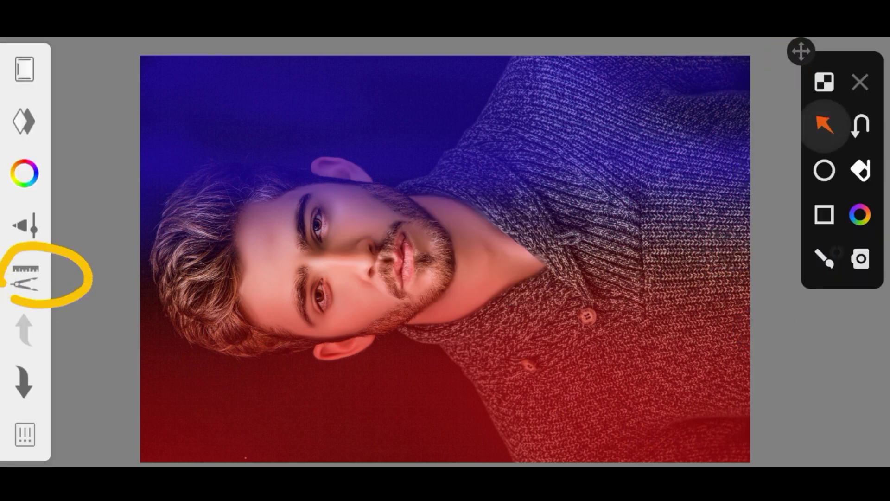
left_click_drag(227, 296, 38, 267)
left_click(859, 82)
left_click(24, 276)
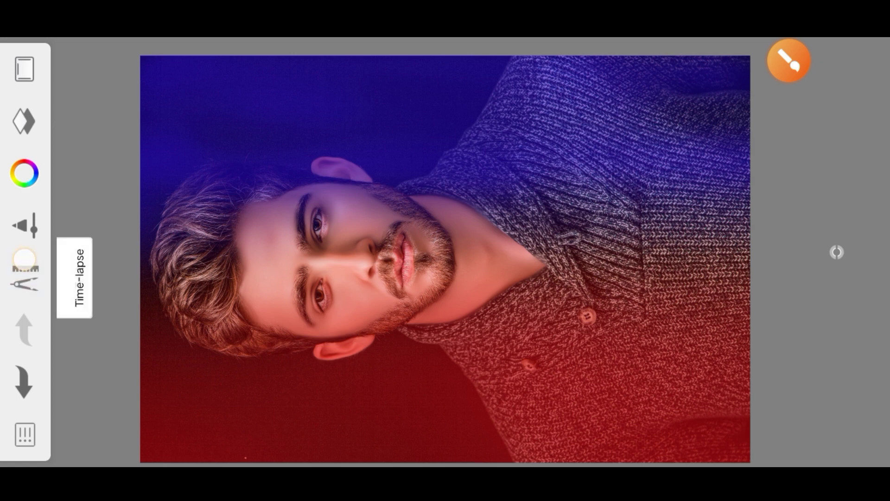
left_click(787, 61)
mouse_move(139, 274)
left_mouse_down()
mouse_move(92, 290)
mouse_move(122, 292)
left_mouse_up()
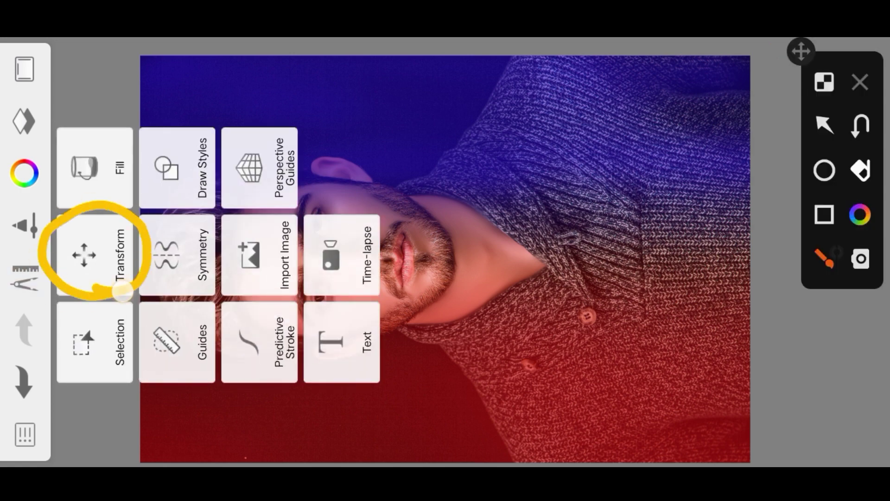
left_click(818, 122)
left_click_drag(271, 369, 125, 273)
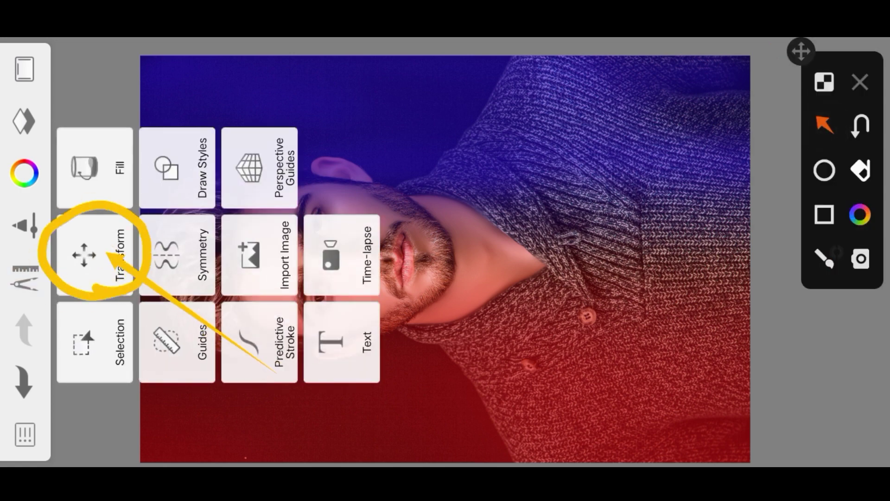
left_click(860, 82)
left_click(95, 255)
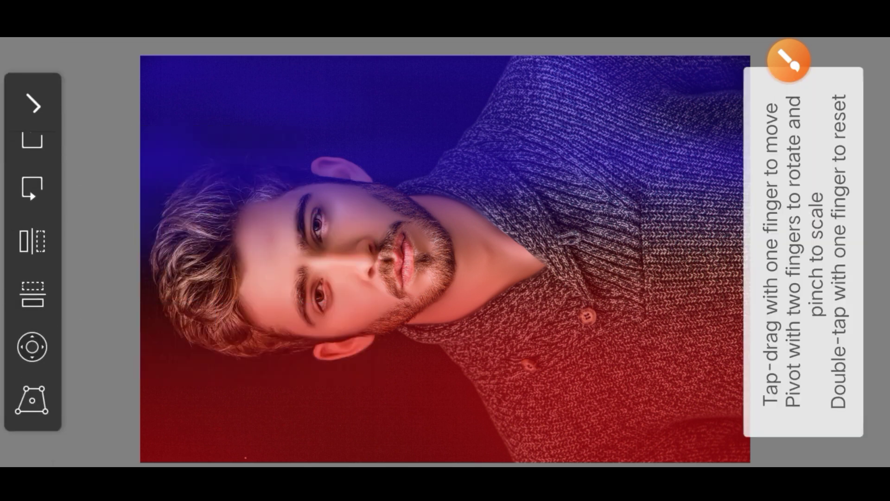
- Pinch-scale the blue glow layer up to roughly 174–196% and accept the transform
left_click_drag(602, 107, 635, 77)
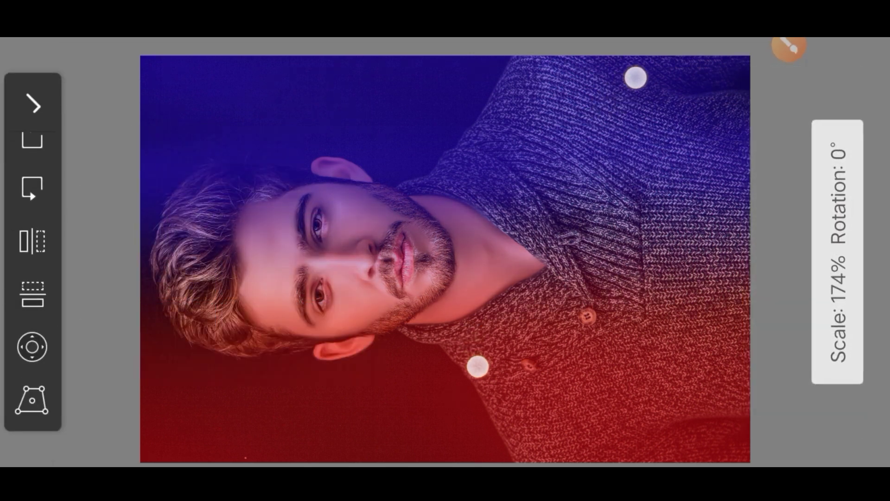
left_click_drag(478, 367, 466, 397)
left_click_drag(636, 77, 636, 119)
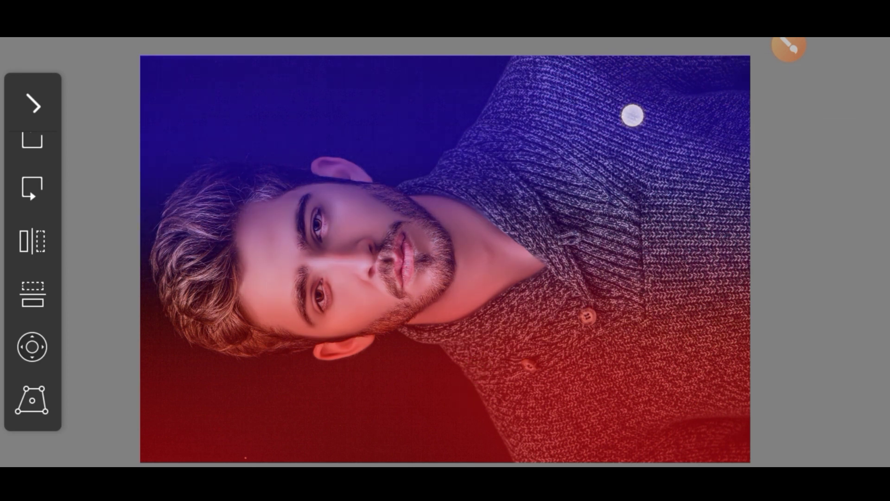
left_click(789, 47)
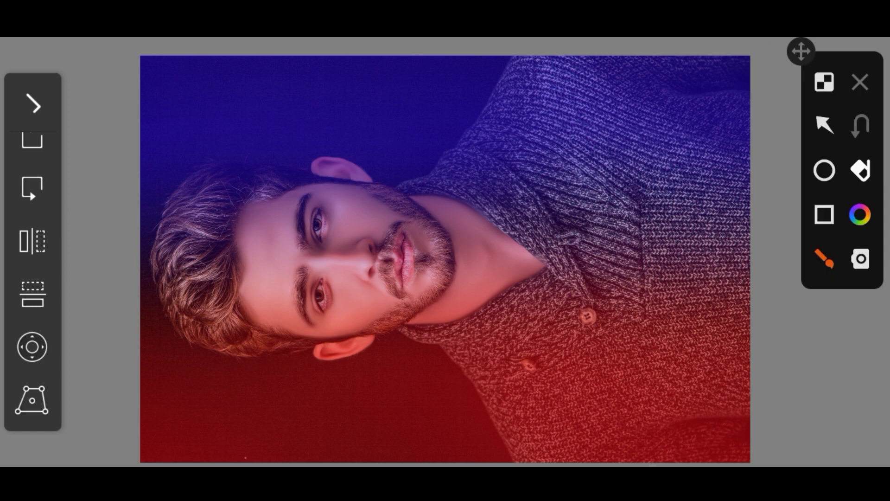
mouse_move(32, 119)
left_mouse_down()
mouse_move(8, 76)
mouse_move(56, 144)
left_mouse_up()
left_click(824, 124)
left_click_drag(159, 226, 42, 109)
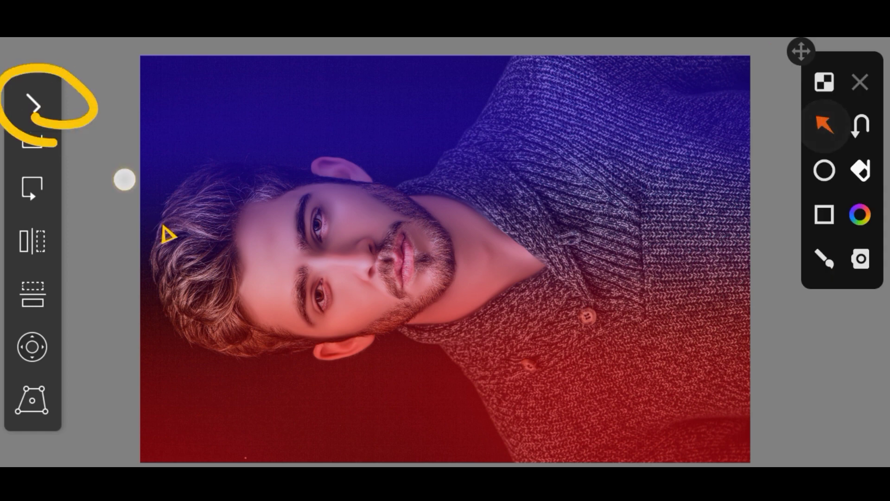
left_click(824, 259)
left_click_drag(482, 401, 284, 186)
left_click_drag(531, 388, 309, 186)
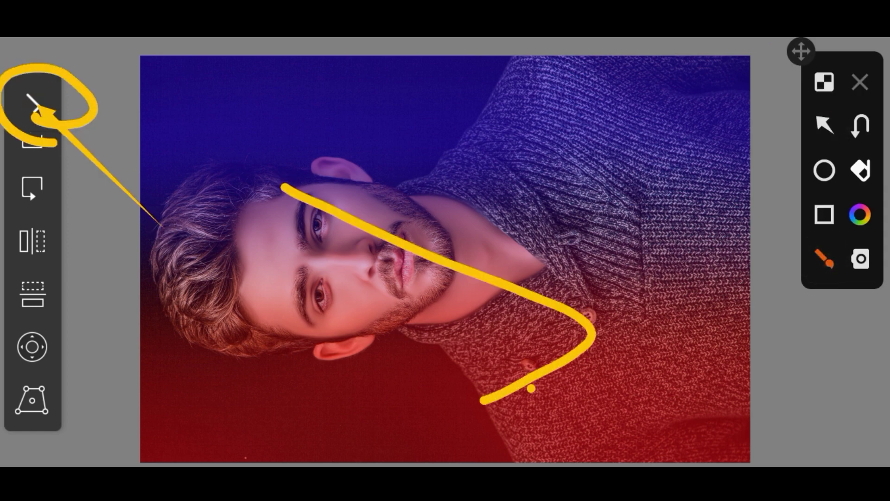
left_click(860, 77)
left_click(21, 98)
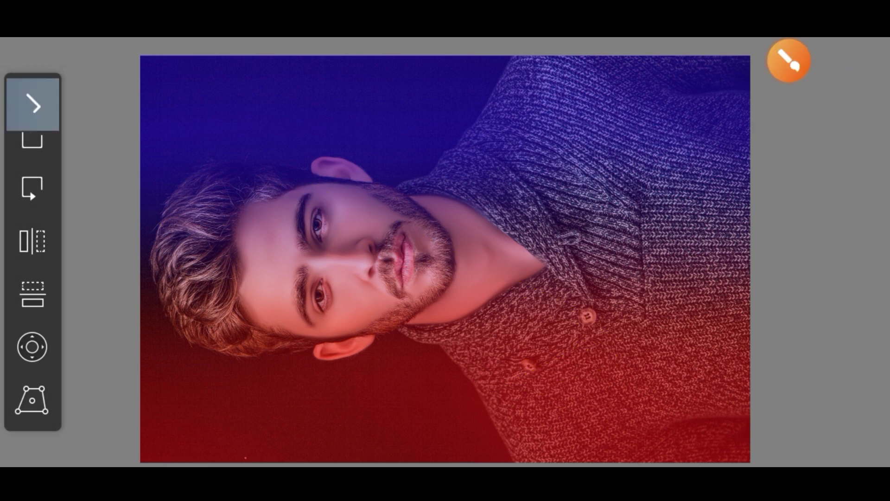
- Open the layer list showing the blue glow, red glow, portrait and background layers
scroll(539, 251, "up", 2)
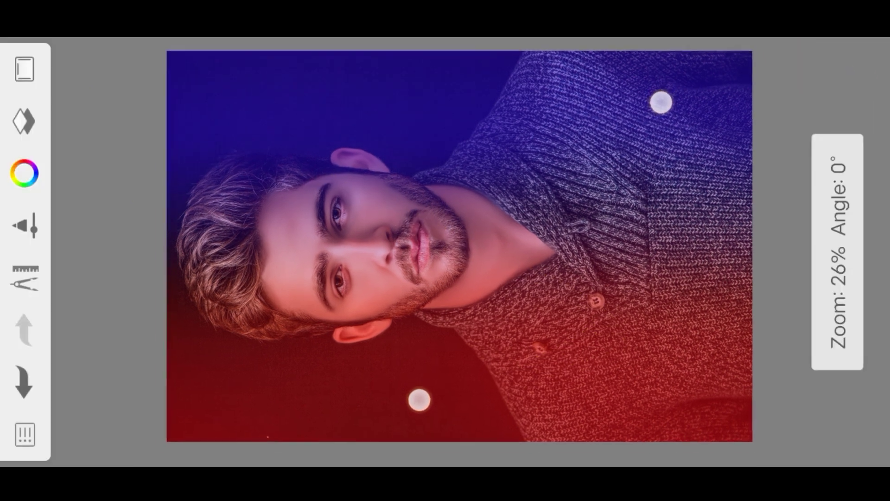
scroll(539, 251, "up", 1)
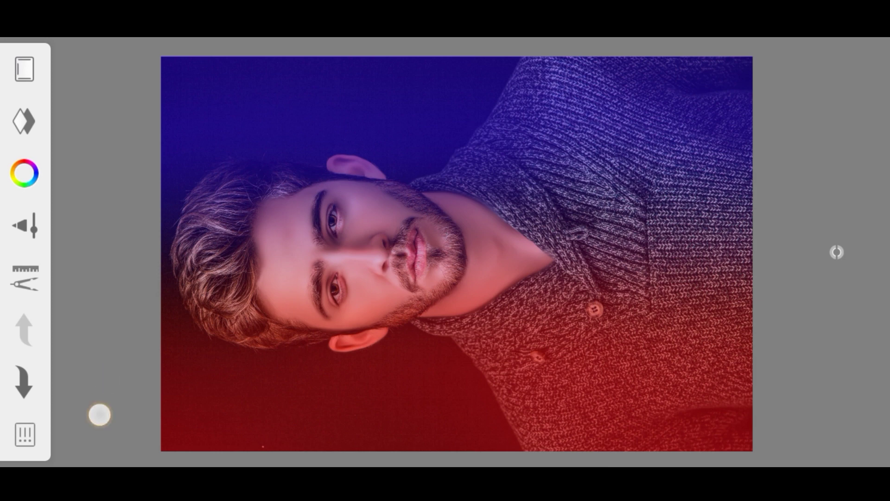
scroll(525, 245, "up", 1)
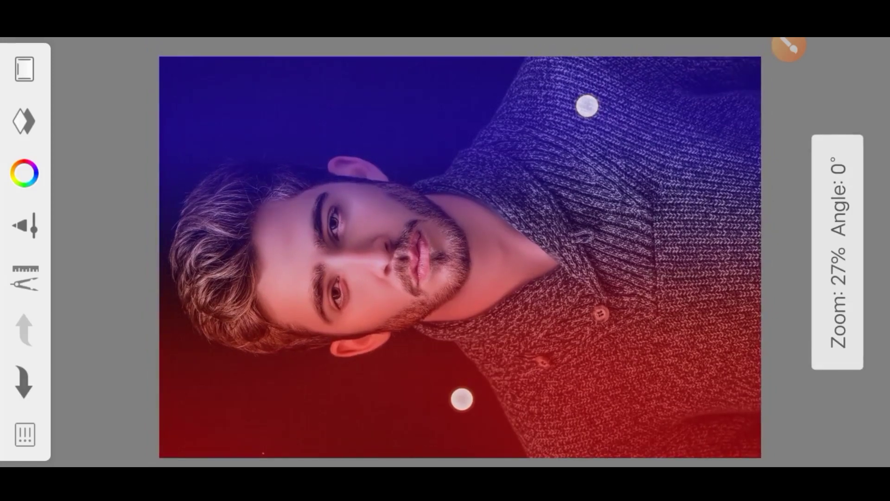
left_click(789, 48)
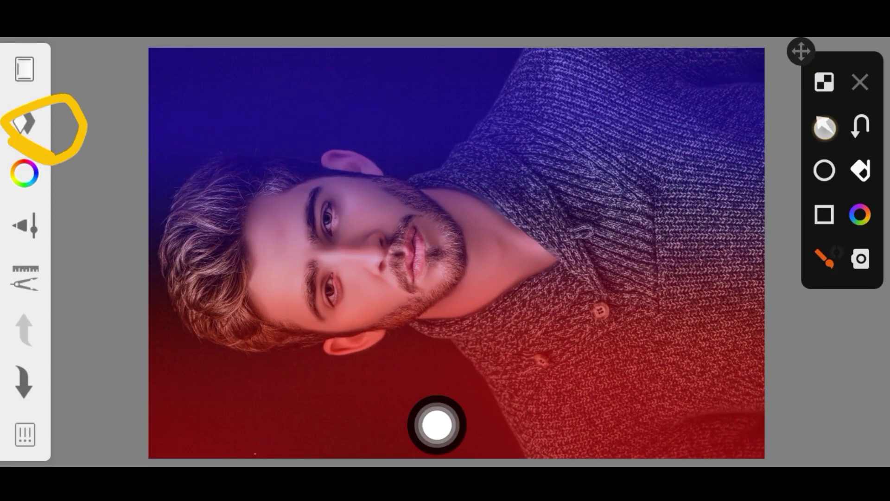
left_click(824, 126)
left_click_drag(227, 234, 34, 126)
left_click(860, 82)
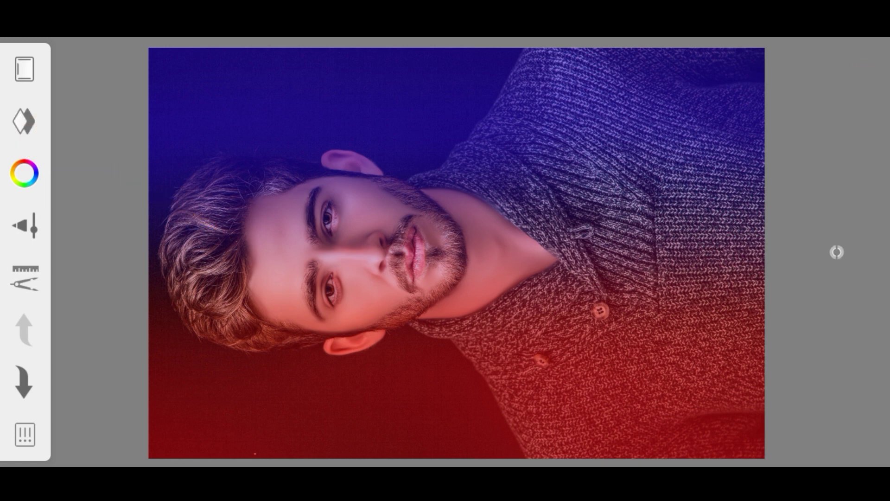
left_click(24, 123)
- Open the options menu for the top blue glow layer
left_click(782, 58)
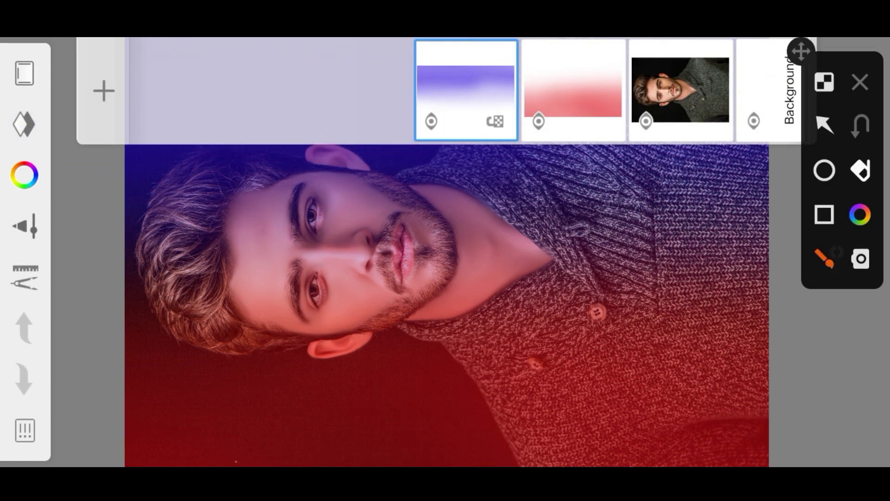
left_click(824, 126)
left_click_drag(536, 271, 464, 106)
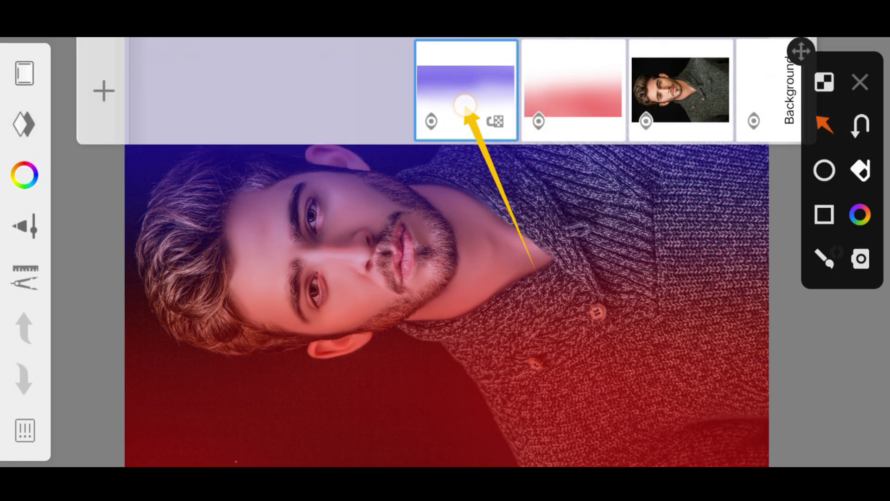
left_click(824, 258)
left_click_drag(669, 259, 639, 373)
left_click_drag(532, 167, 670, 261)
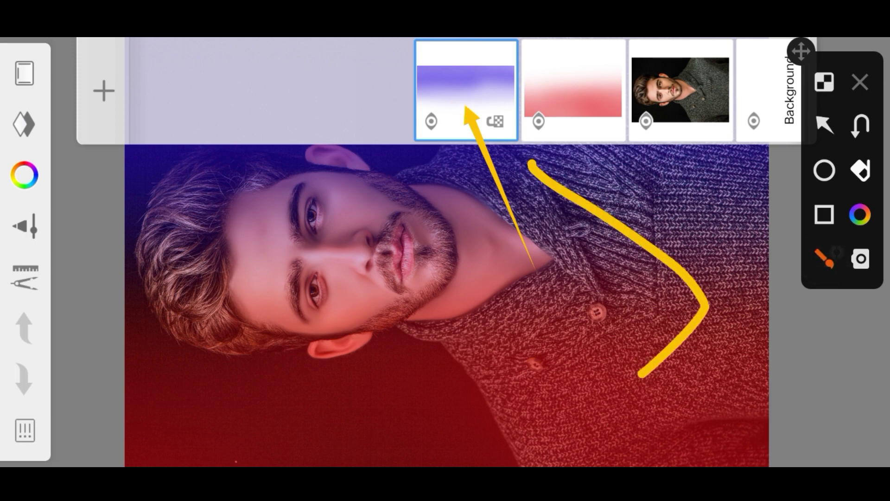
left_click(860, 82)
left_click(466, 89)
- Merge the blue glow layer down into the red glow layer
left_click(788, 60)
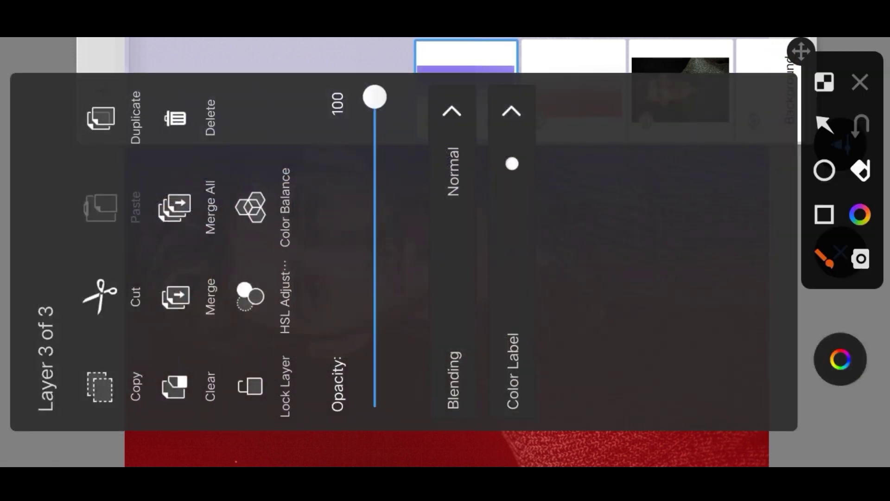
left_click_drag(183, 327, 201, 329)
left_click(824, 124)
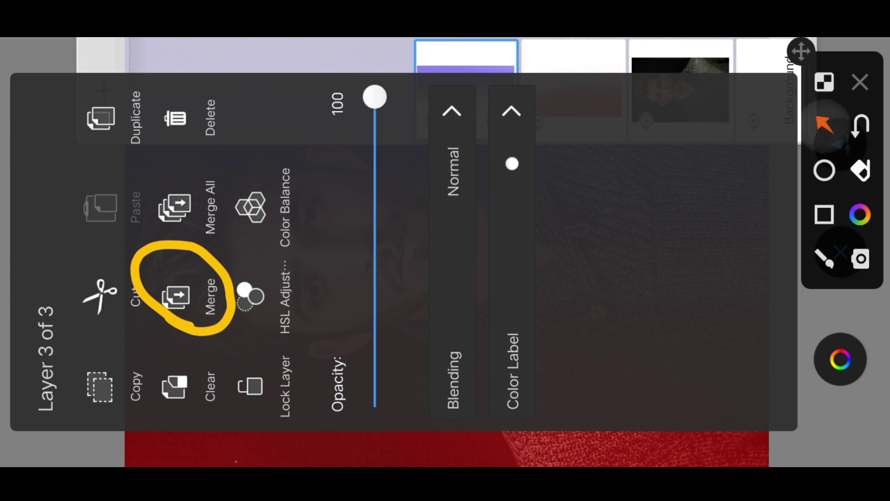
mouse_move(376, 387)
left_mouse_down()
mouse_move(272, 347)
mouse_move(182, 297)
left_mouse_up()
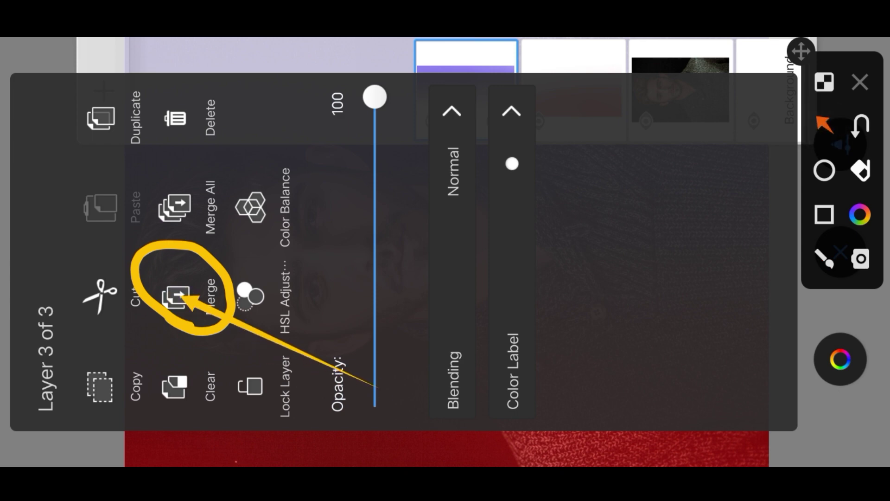
left_click(824, 257)
mouse_move(441, 153)
left_mouse_down()
mouse_move(542, 364)
mouse_move(466, 135)
left_mouse_up()
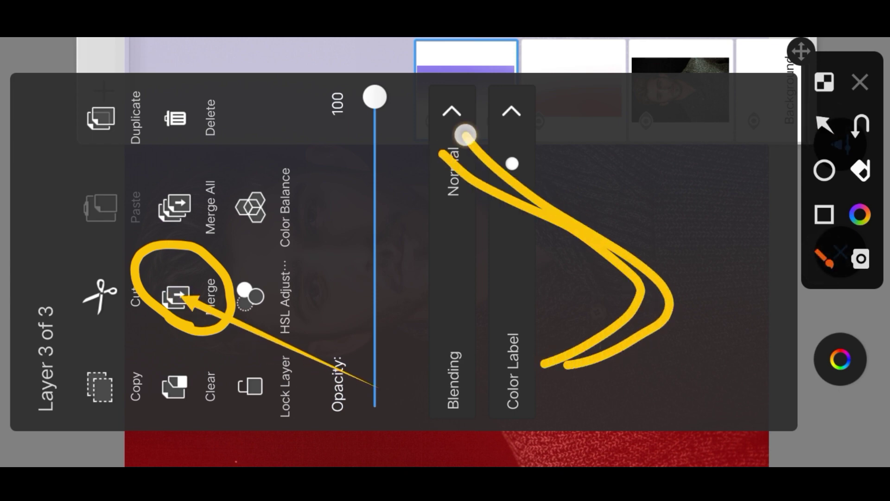
left_click(860, 83)
left_click(176, 297)
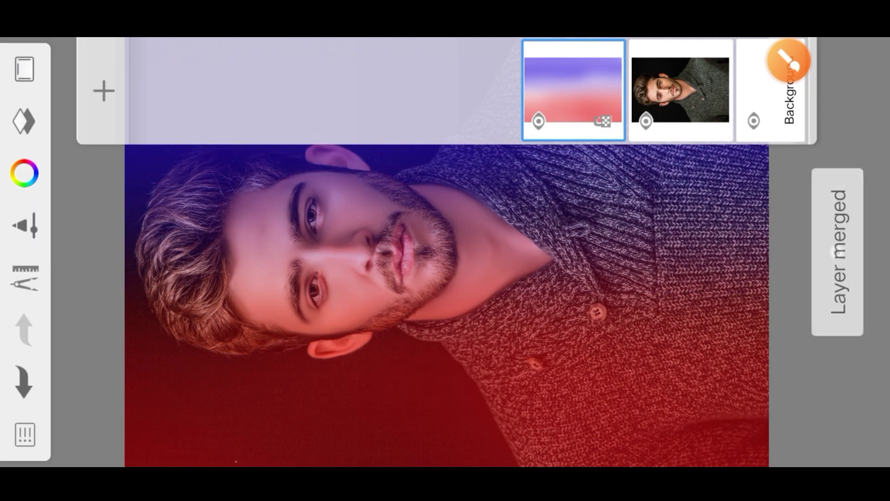
- Open the options menu for the merged glow layer
left_click(779, 64)
left_click(821, 123)
left_click_drag(604, 273, 563, 110)
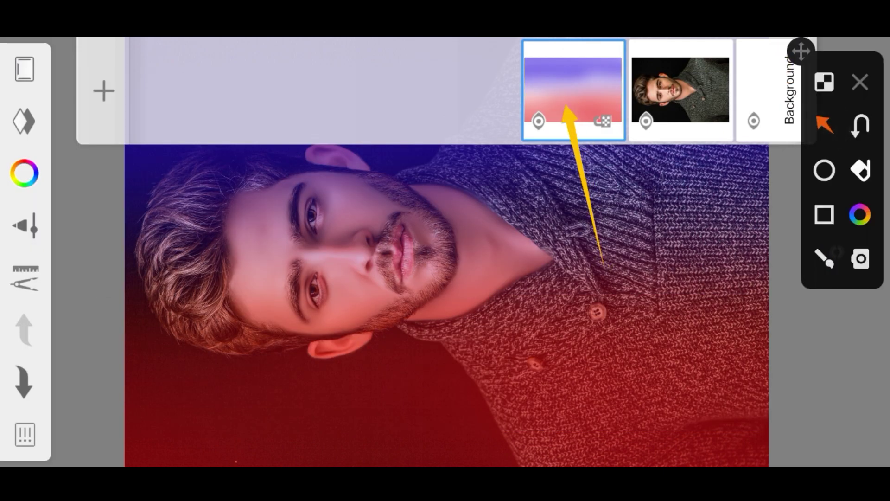
left_click(859, 83)
left_click(577, 81)
- Set the merged glow layer's opacity to about 50% and close the layer menu
left_click(788, 60)
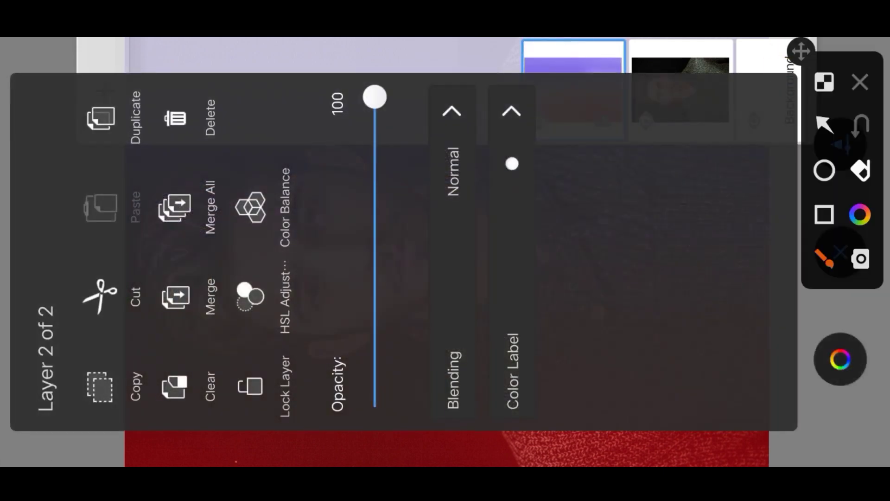
mouse_move(334, 137)
left_mouse_down()
mouse_move(412, 86)
mouse_move(342, 162)
left_mouse_up()
left_click(859, 82)
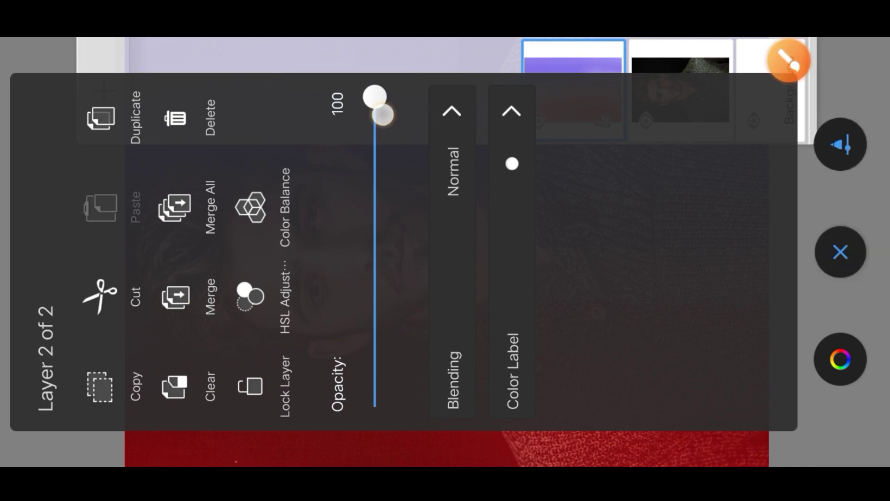
mouse_move(379, 113)
left_mouse_down()
mouse_move(604, 225)
mouse_move(635, 263)
mouse_move(639, 246)
mouse_move(661, 419)
mouse_move(661, 201)
mouse_move(660, 222)
left_mouse_up()
left_click(841, 252)
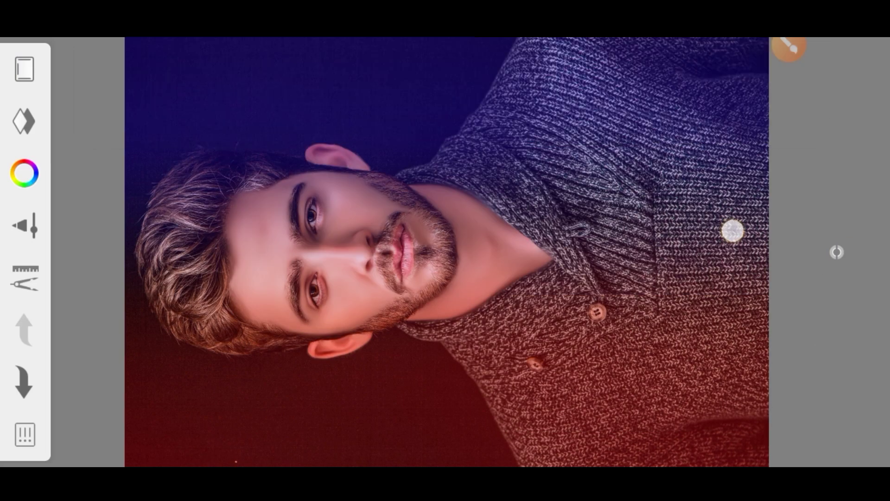
scroll(462, 255, "up", 3)
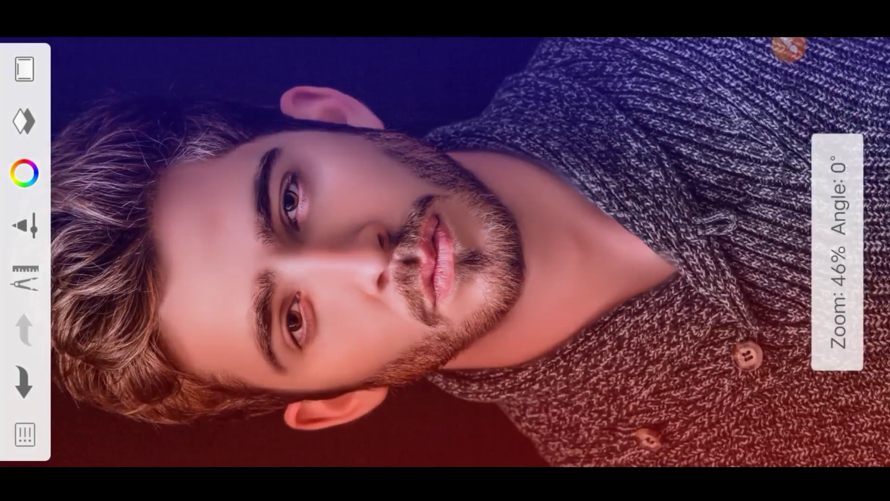